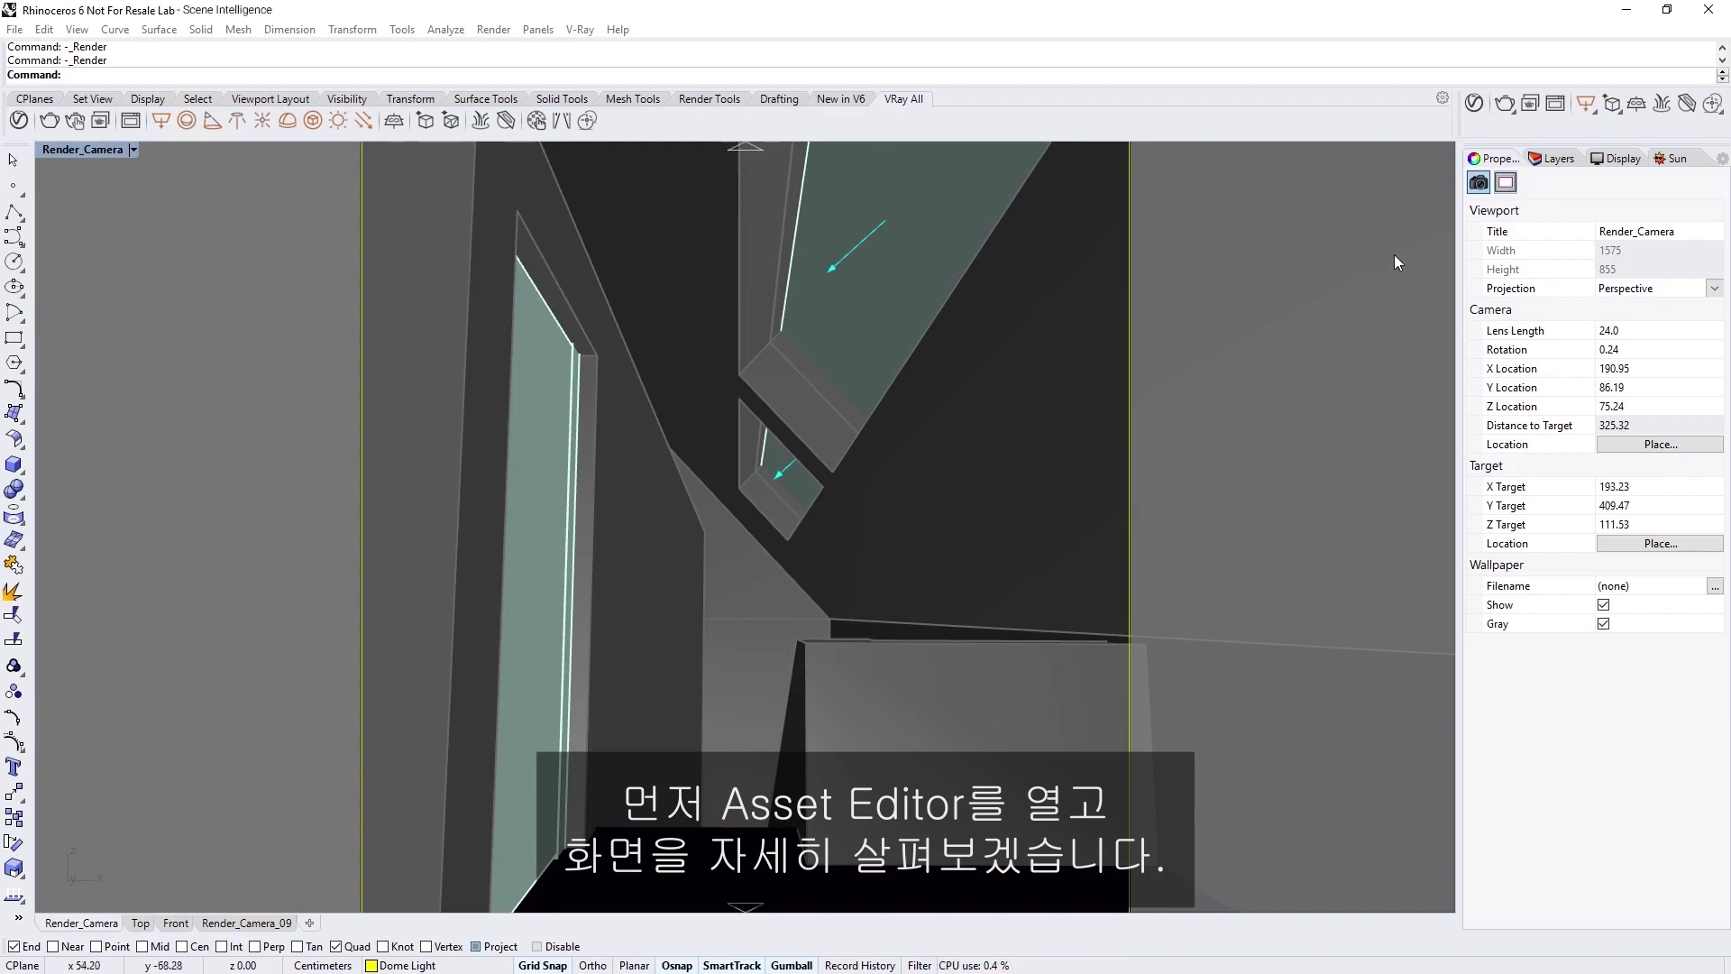
Step: Open the V-Ray Asset Editor from the V-Ray toolbar, showing its render settings
{"action": "left_click", "coordinate": [1474, 102]}
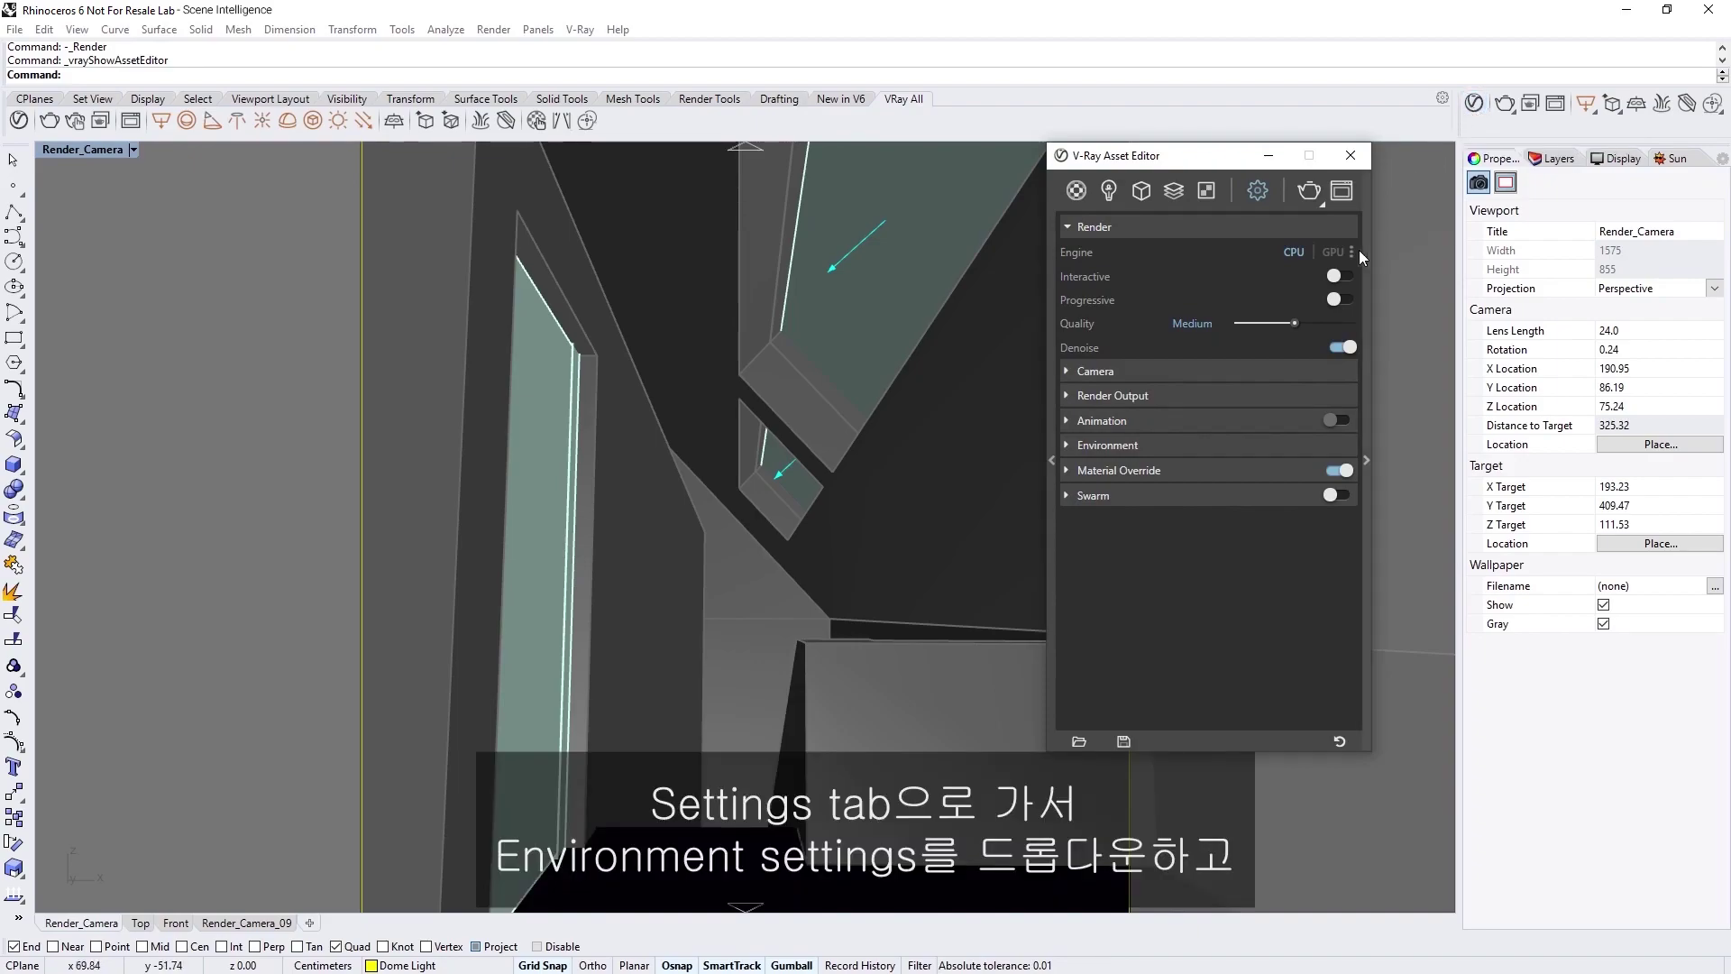
Step: Expand Environment and inspect its Background texture before returning to Settings
{"action": "left_click", "coordinate": [1294, 448]}
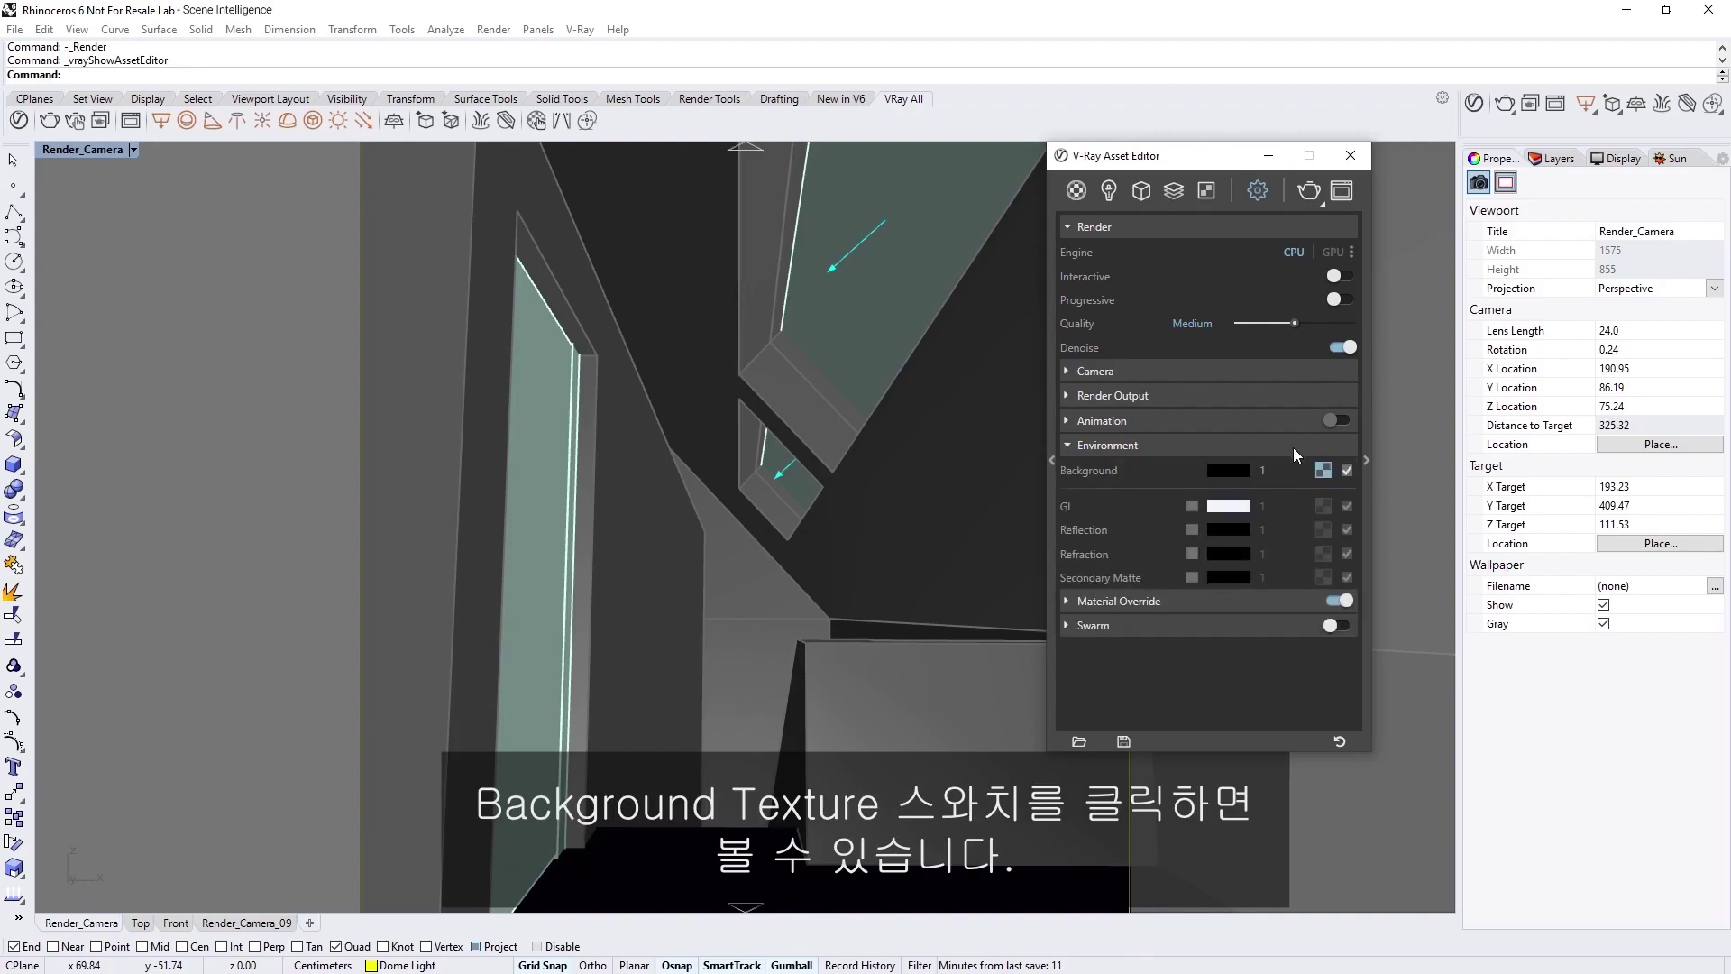
{"action": "left_click", "coordinate": [1318, 471]}
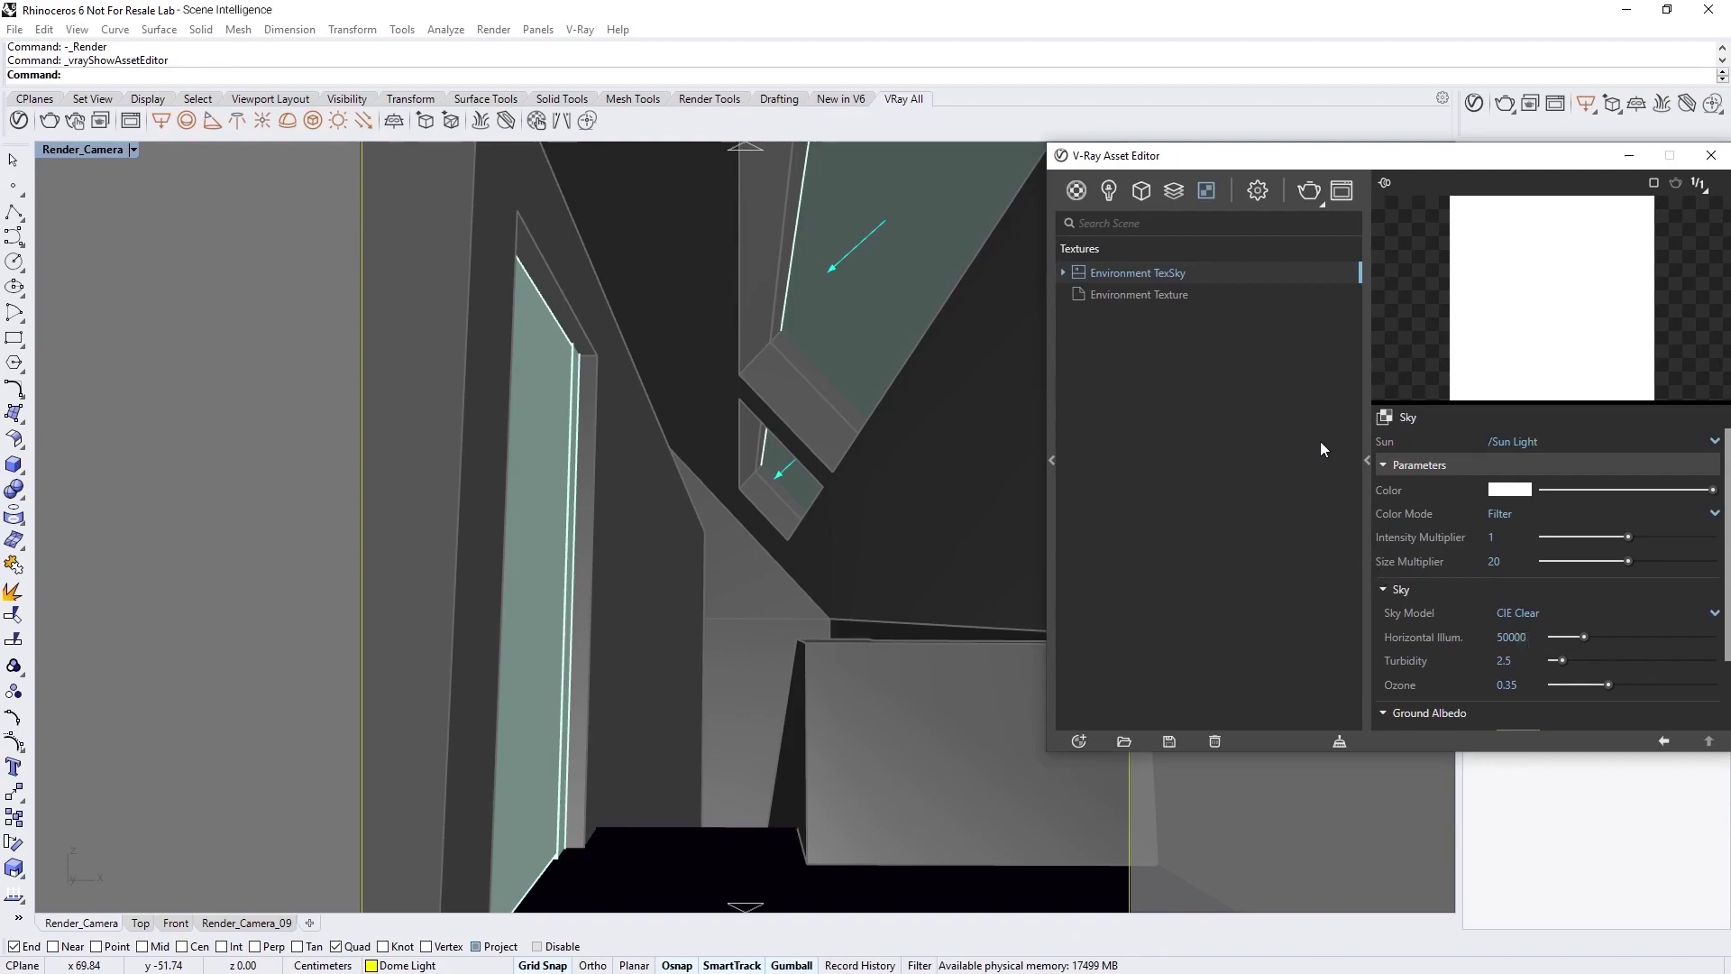
{"action": "left_click", "coordinate": [1258, 191]}
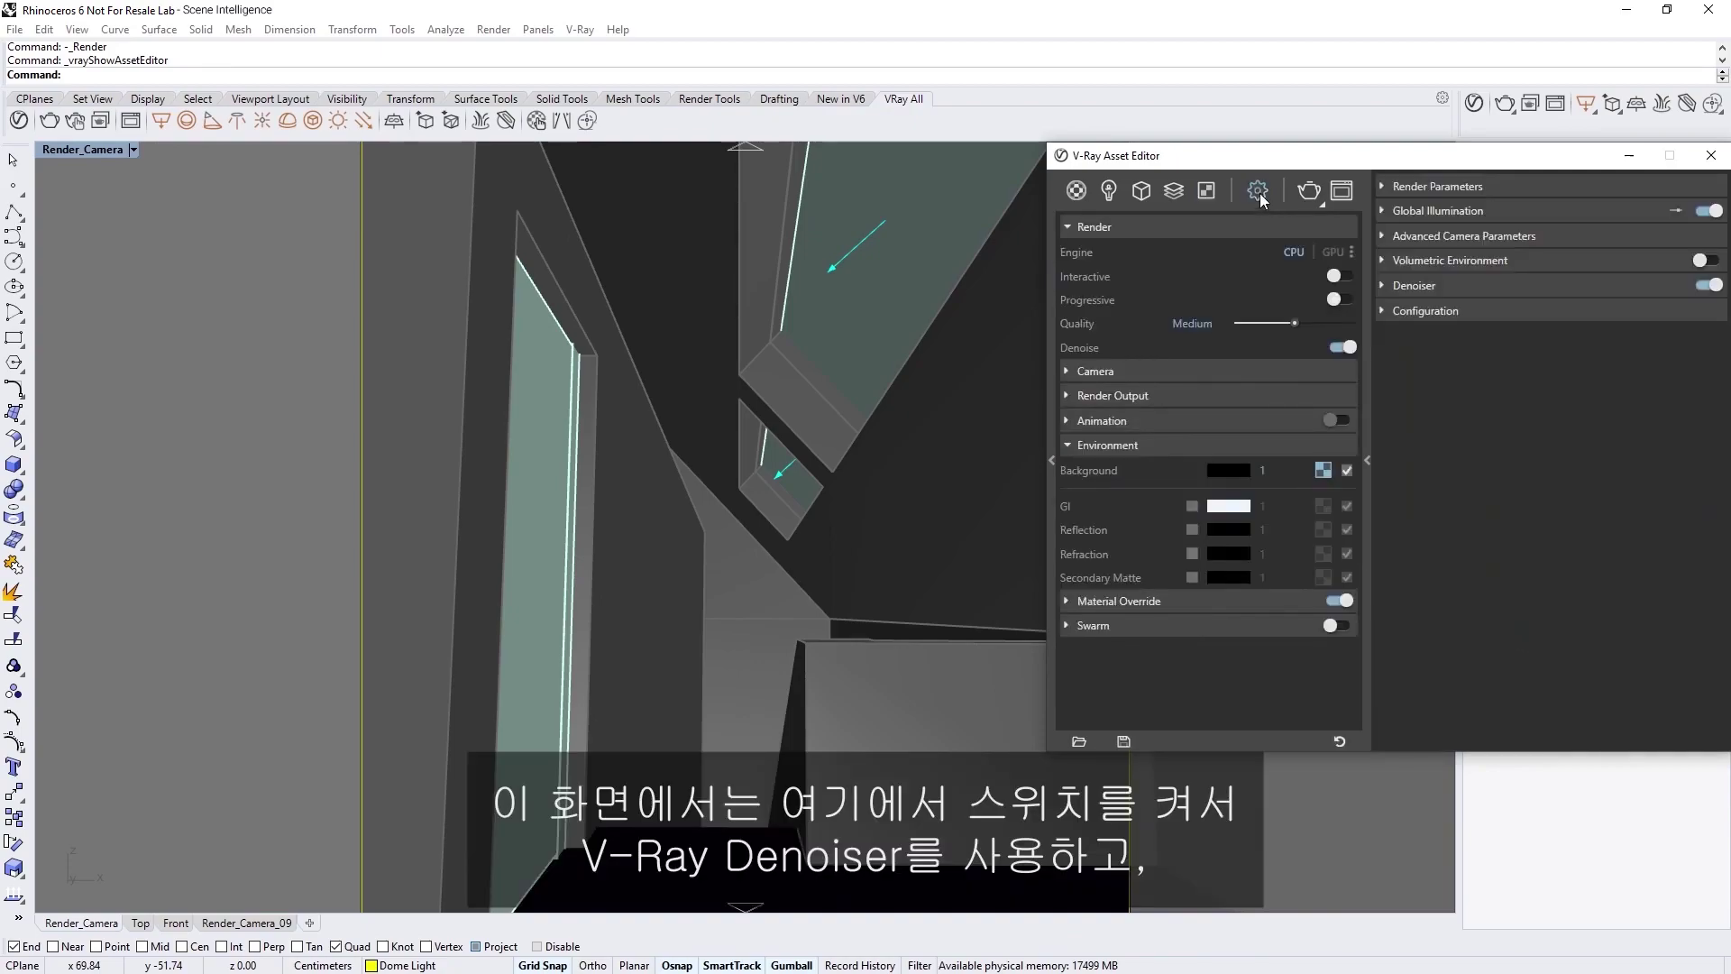
Step: Toggle Denoise off and back on, and expand Material Override (Override_Gray_Bump Material)
{"action": "left_click", "coordinate": [1341, 348]}
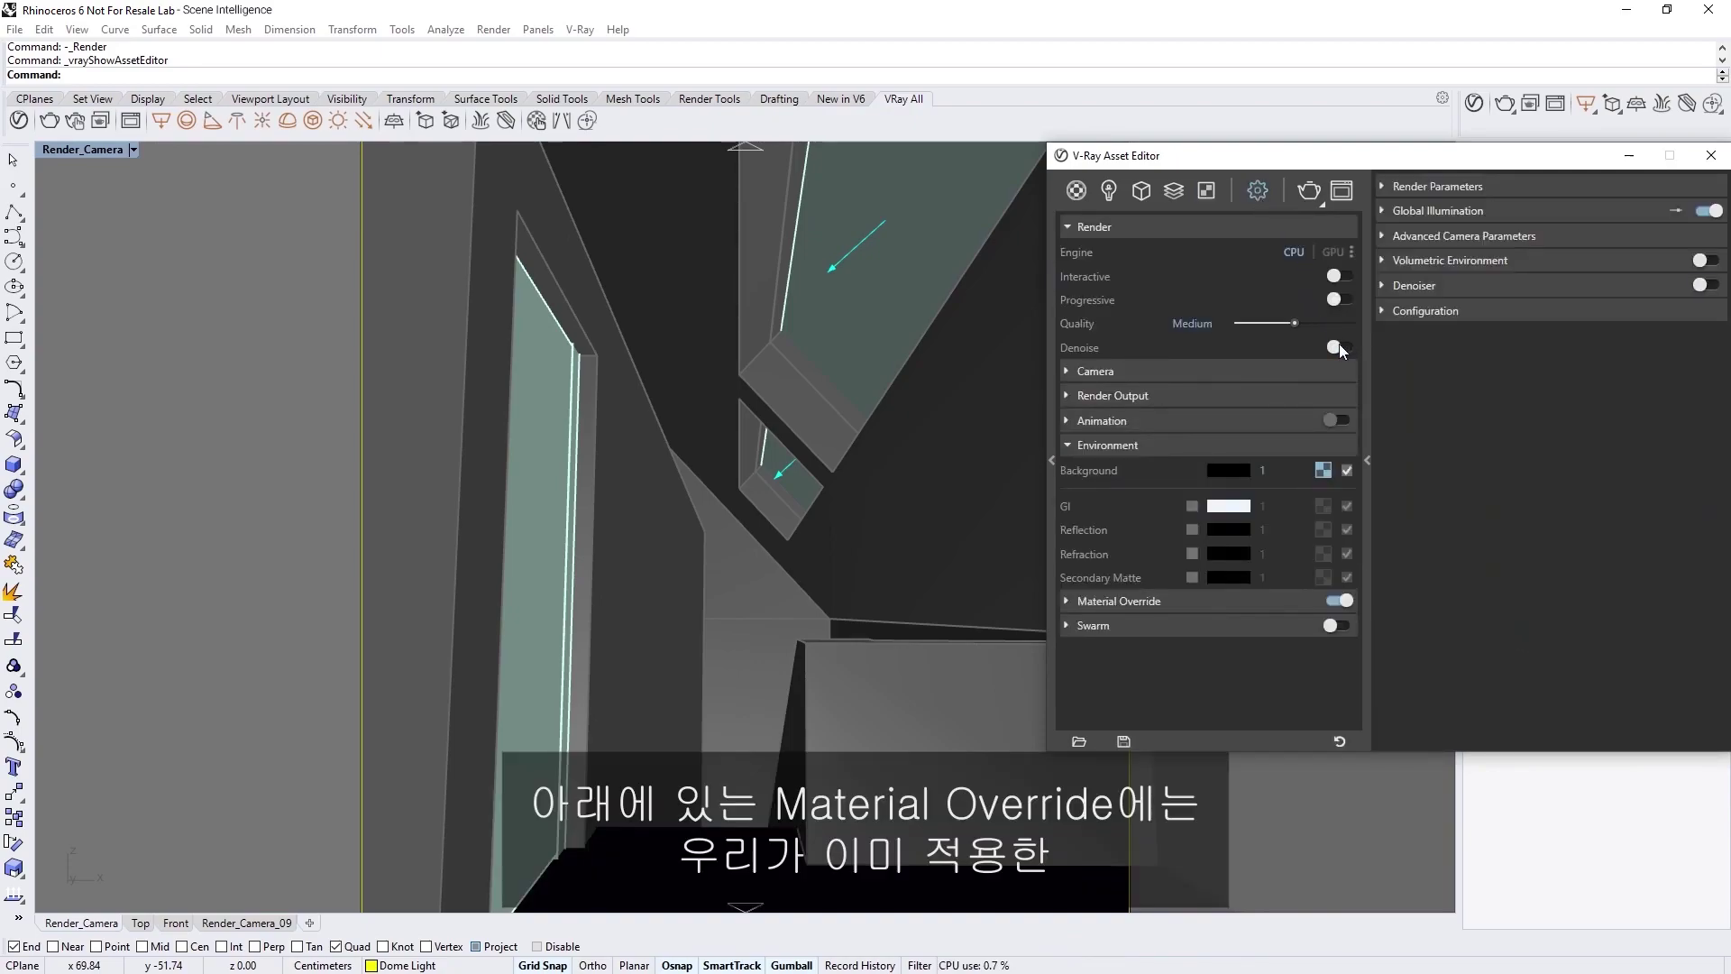
{"action": "left_click", "coordinate": [1340, 348]}
{"action": "left_click", "coordinate": [1280, 600]}
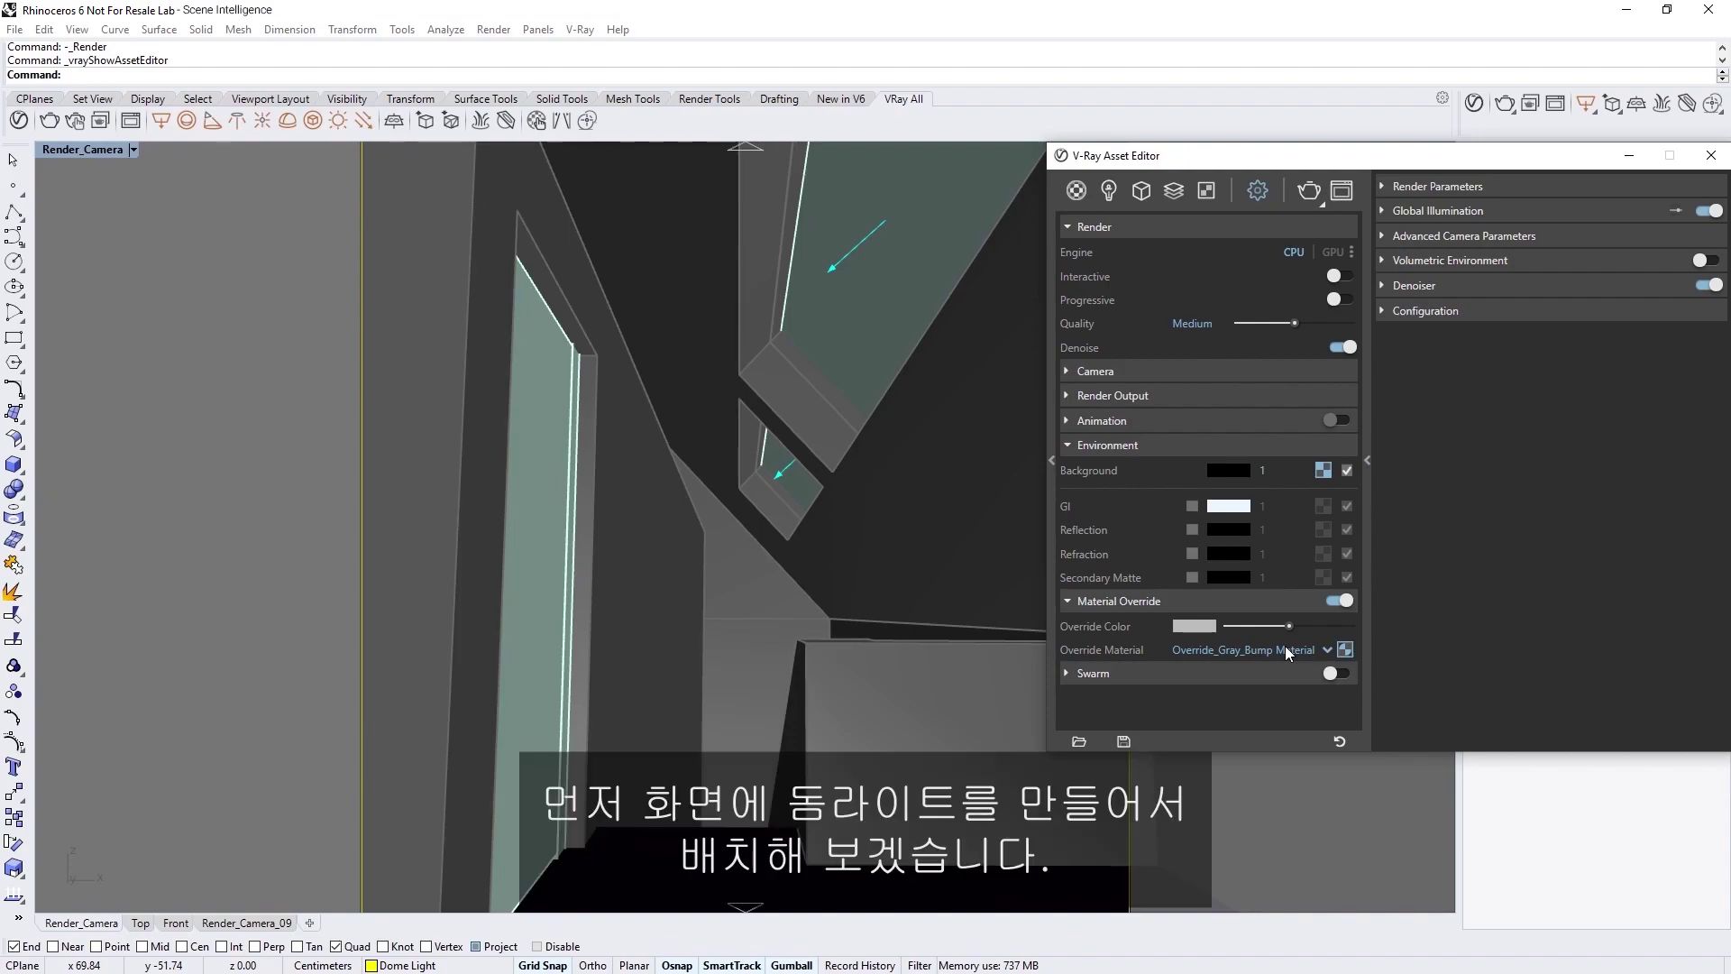
Step: Place a V-Ray Dome Light in the scene without loading an HDRI texture
{"action": "left_click", "coordinate": [287, 120]}
{"action": "left_click", "coordinate": [696, 864]}
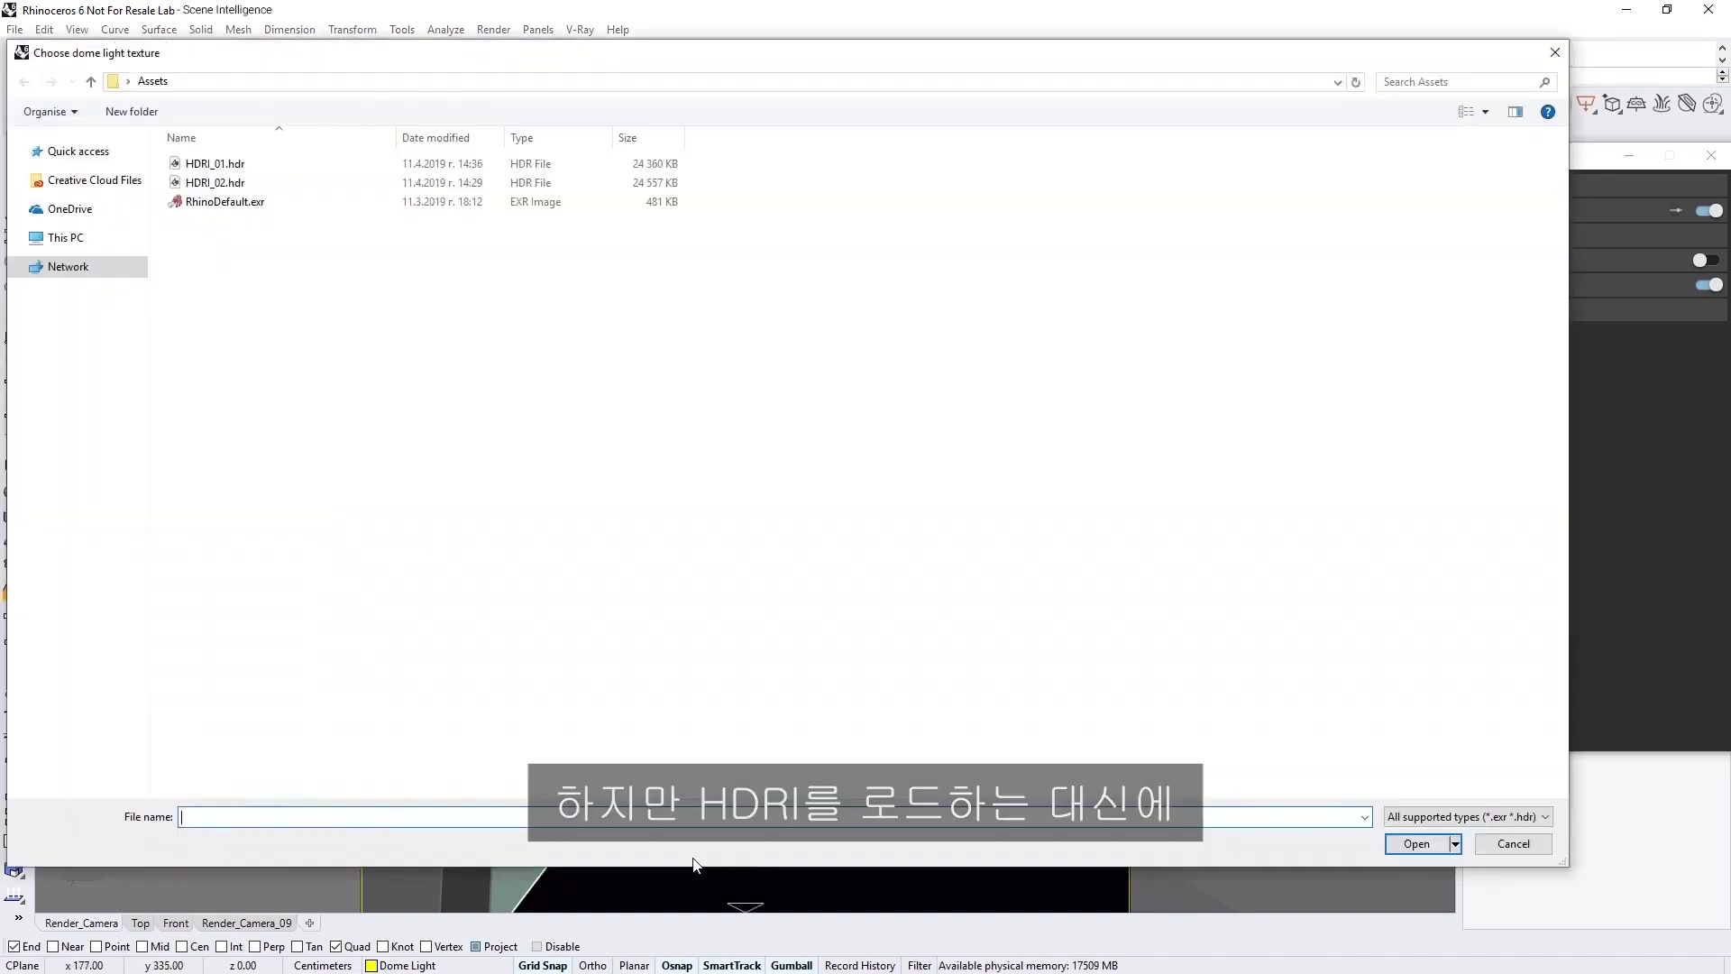
{"action": "left_click", "coordinate": [1497, 843]}
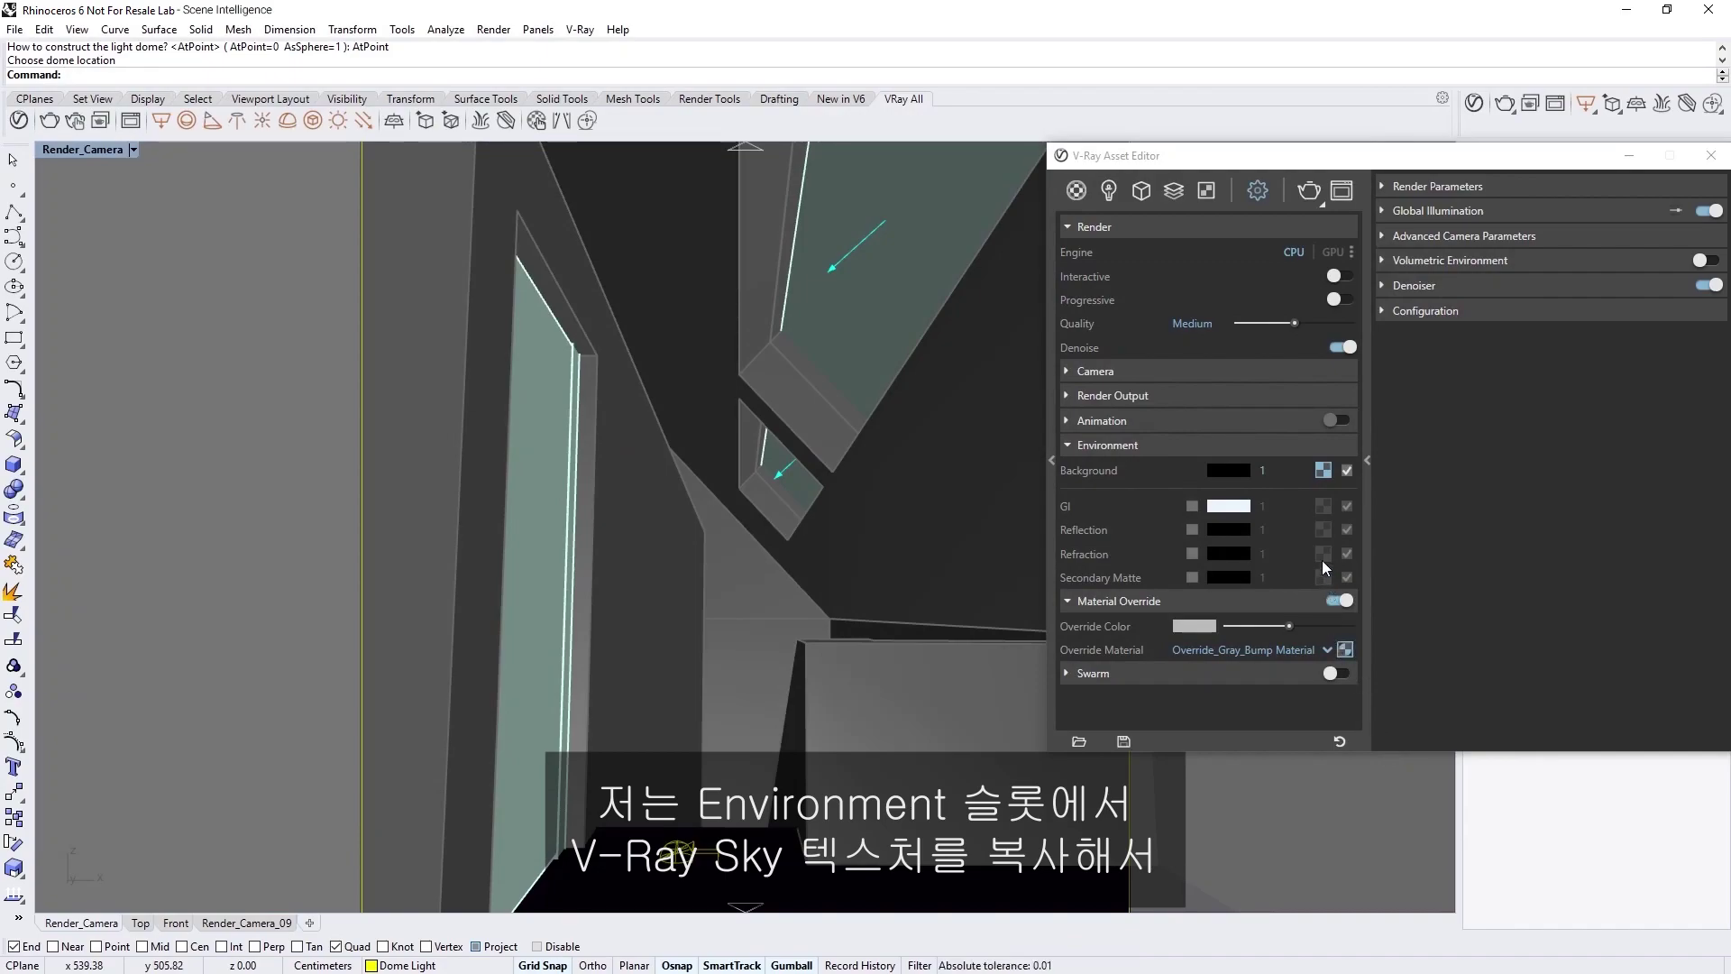
Step: Paste the environment Background sky texture as an instance into the Dome Light's HDR colour, then render
{"action": "right_click", "coordinate": [1323, 473]}
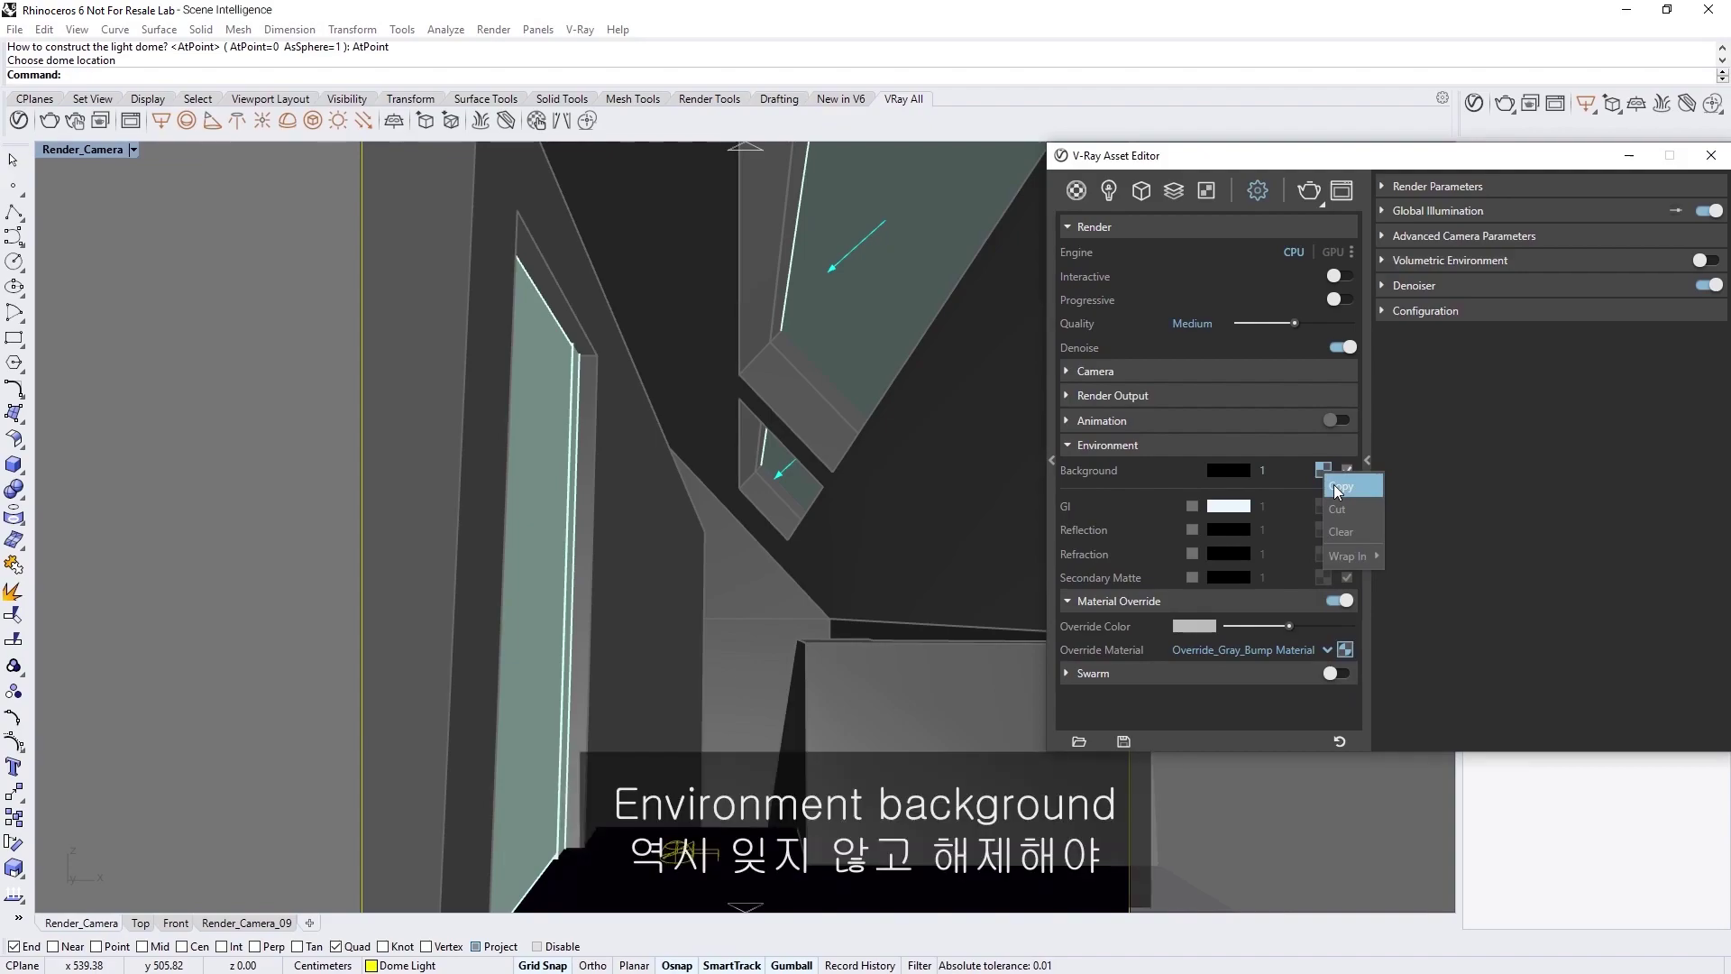
{"action": "left_click", "coordinate": [1333, 484]}
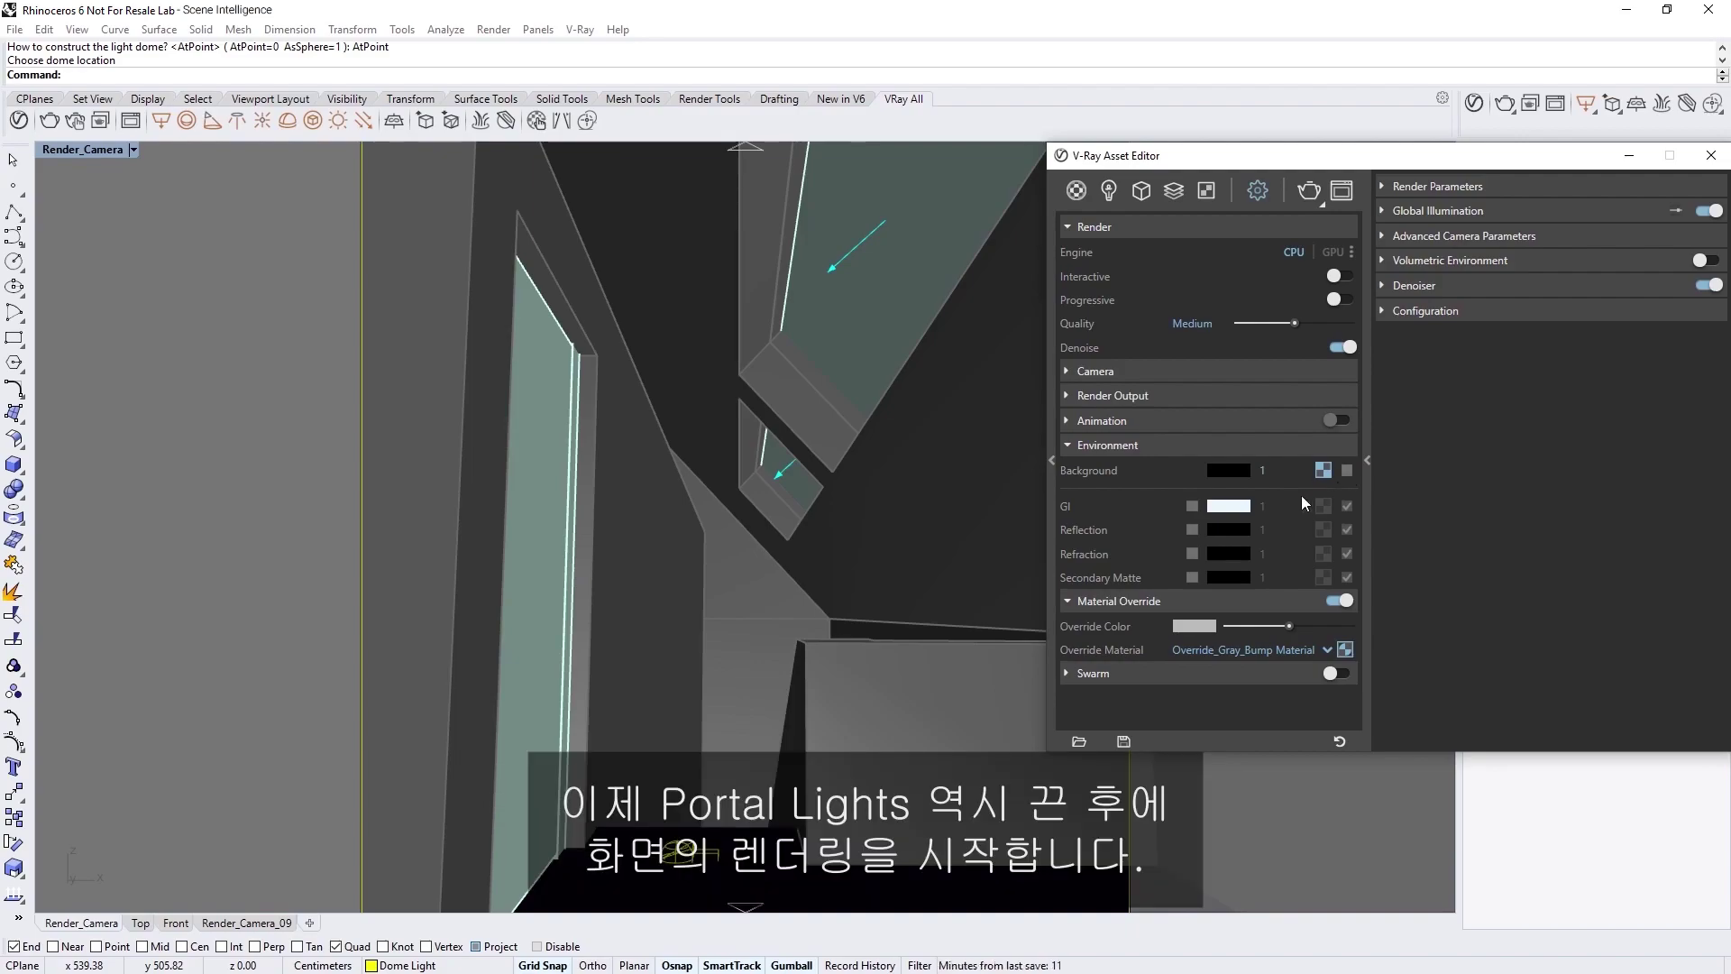
{"action": "left_click", "coordinate": [1109, 190]}
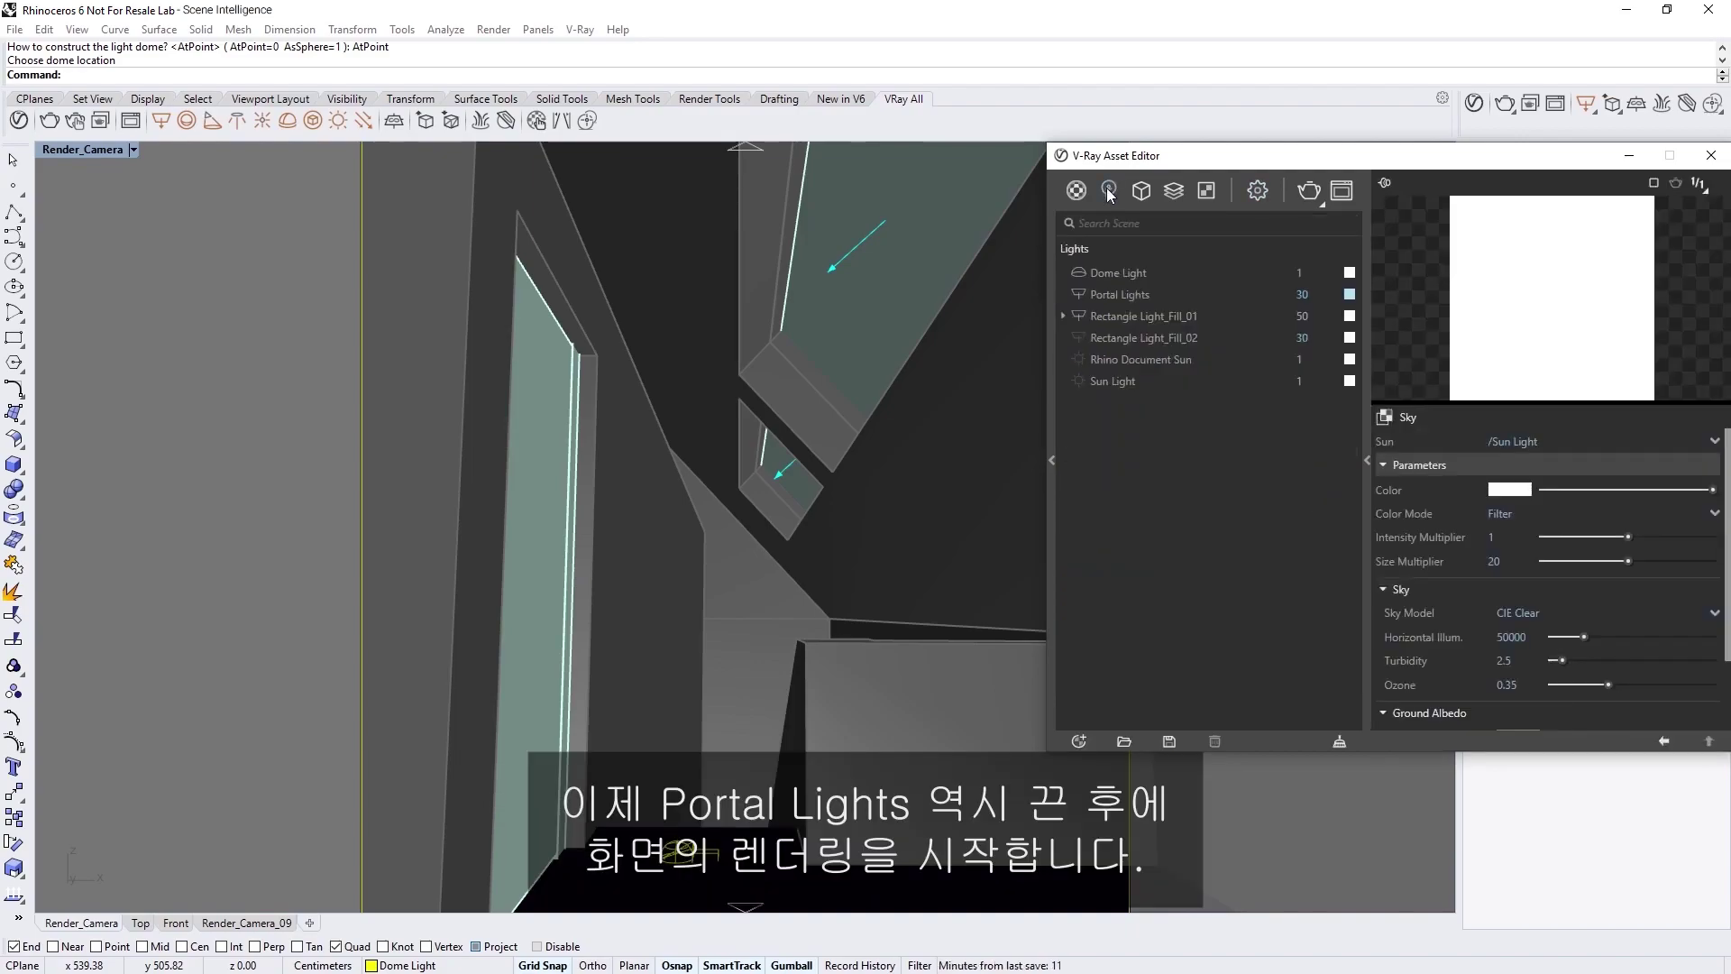
{"action": "left_click", "coordinate": [1117, 272]}
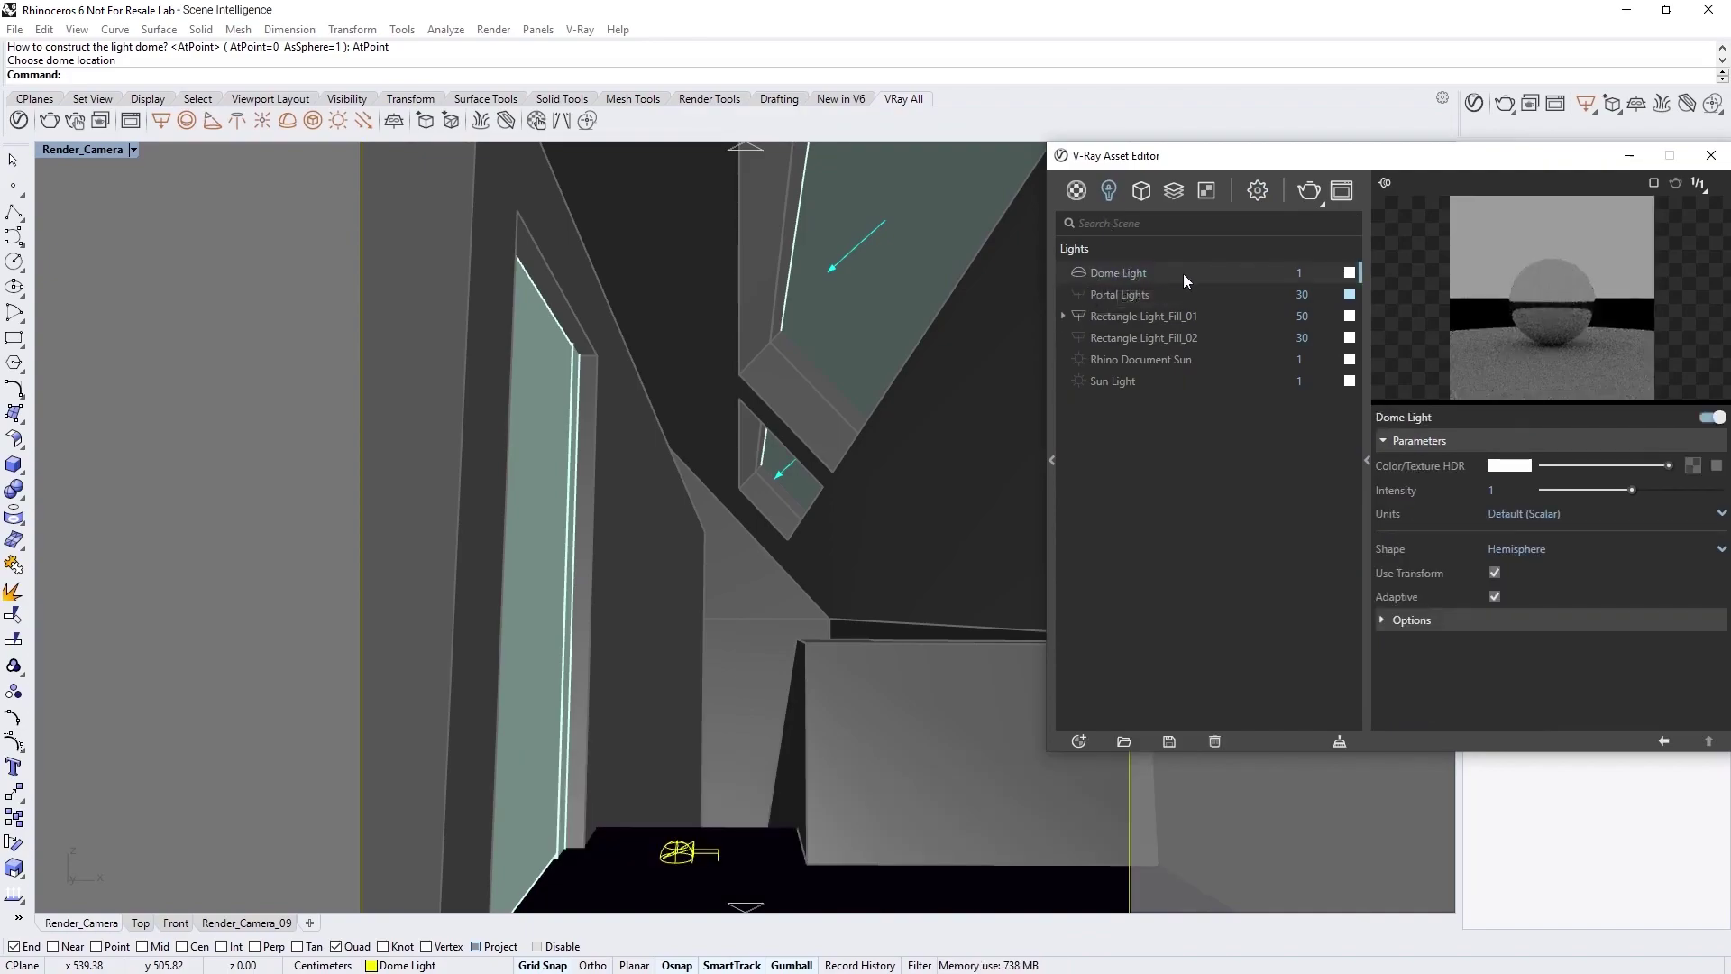
{"action": "left_click", "coordinate": [1717, 465]}
{"action": "right_click", "coordinate": [1669, 467]}
{"action": "left_click", "coordinate": [1667, 502]}
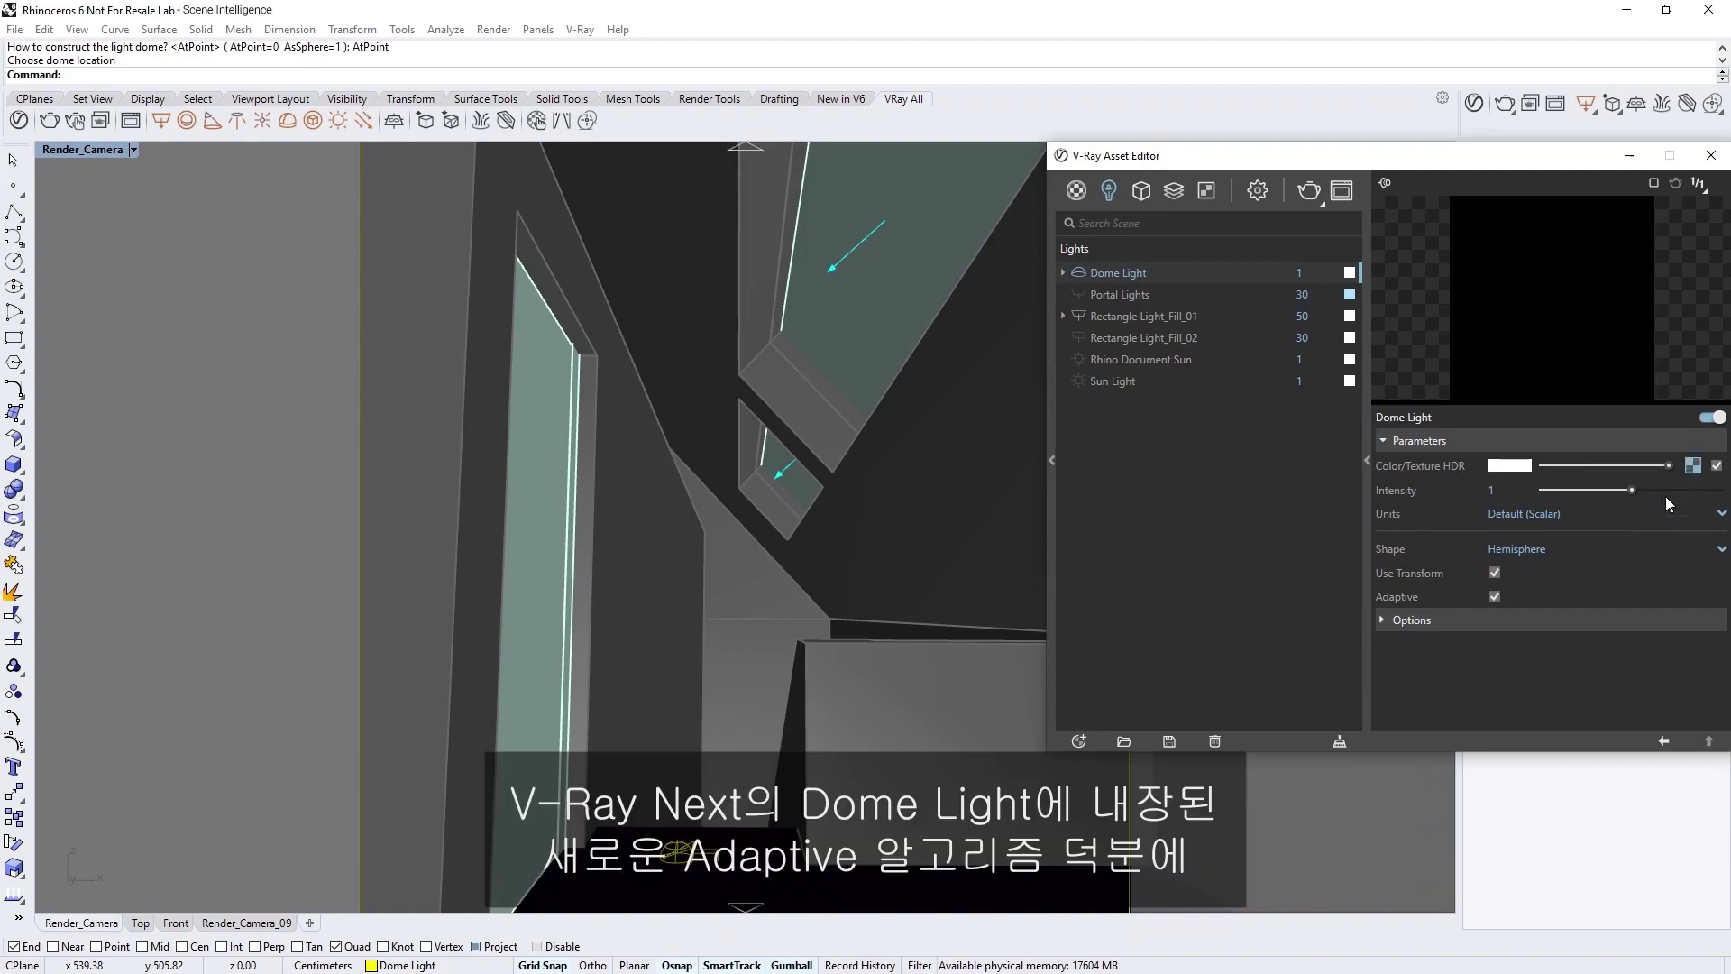
{"action": "left_click", "coordinate": [1310, 197]}
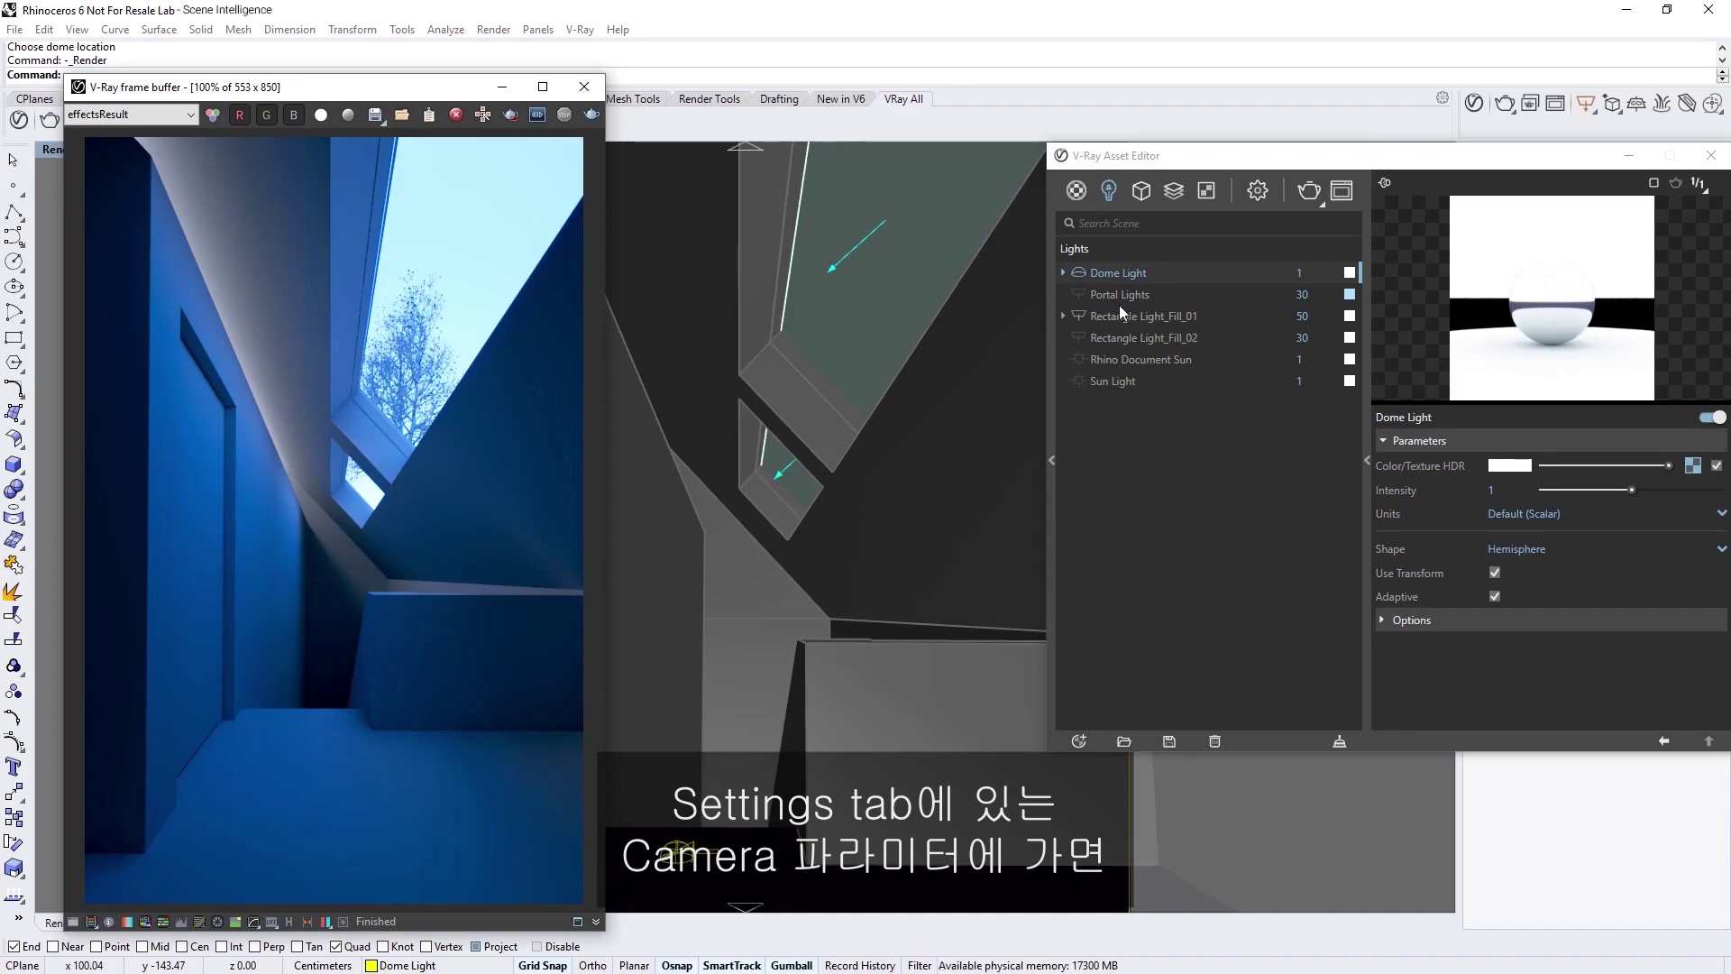
Step: Expand the Camera settings and lower the Exposure Value to 7.72
{"action": "left_click", "coordinate": [1255, 191]}
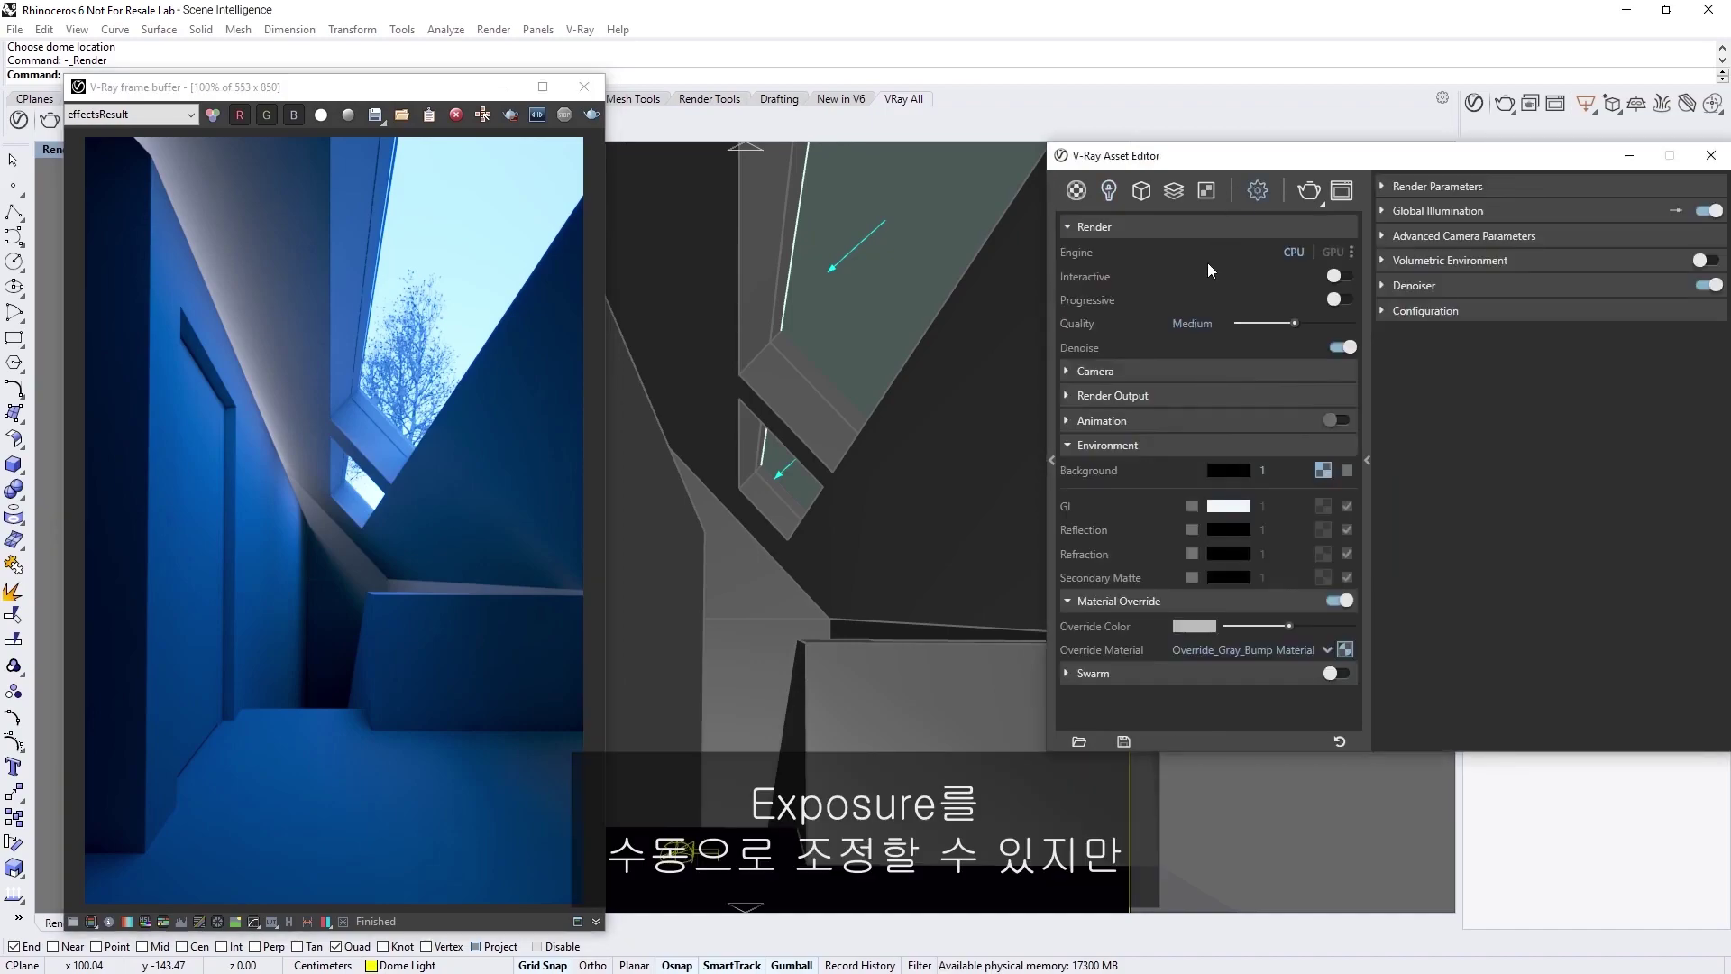
{"action": "left_click", "coordinate": [1227, 366]}
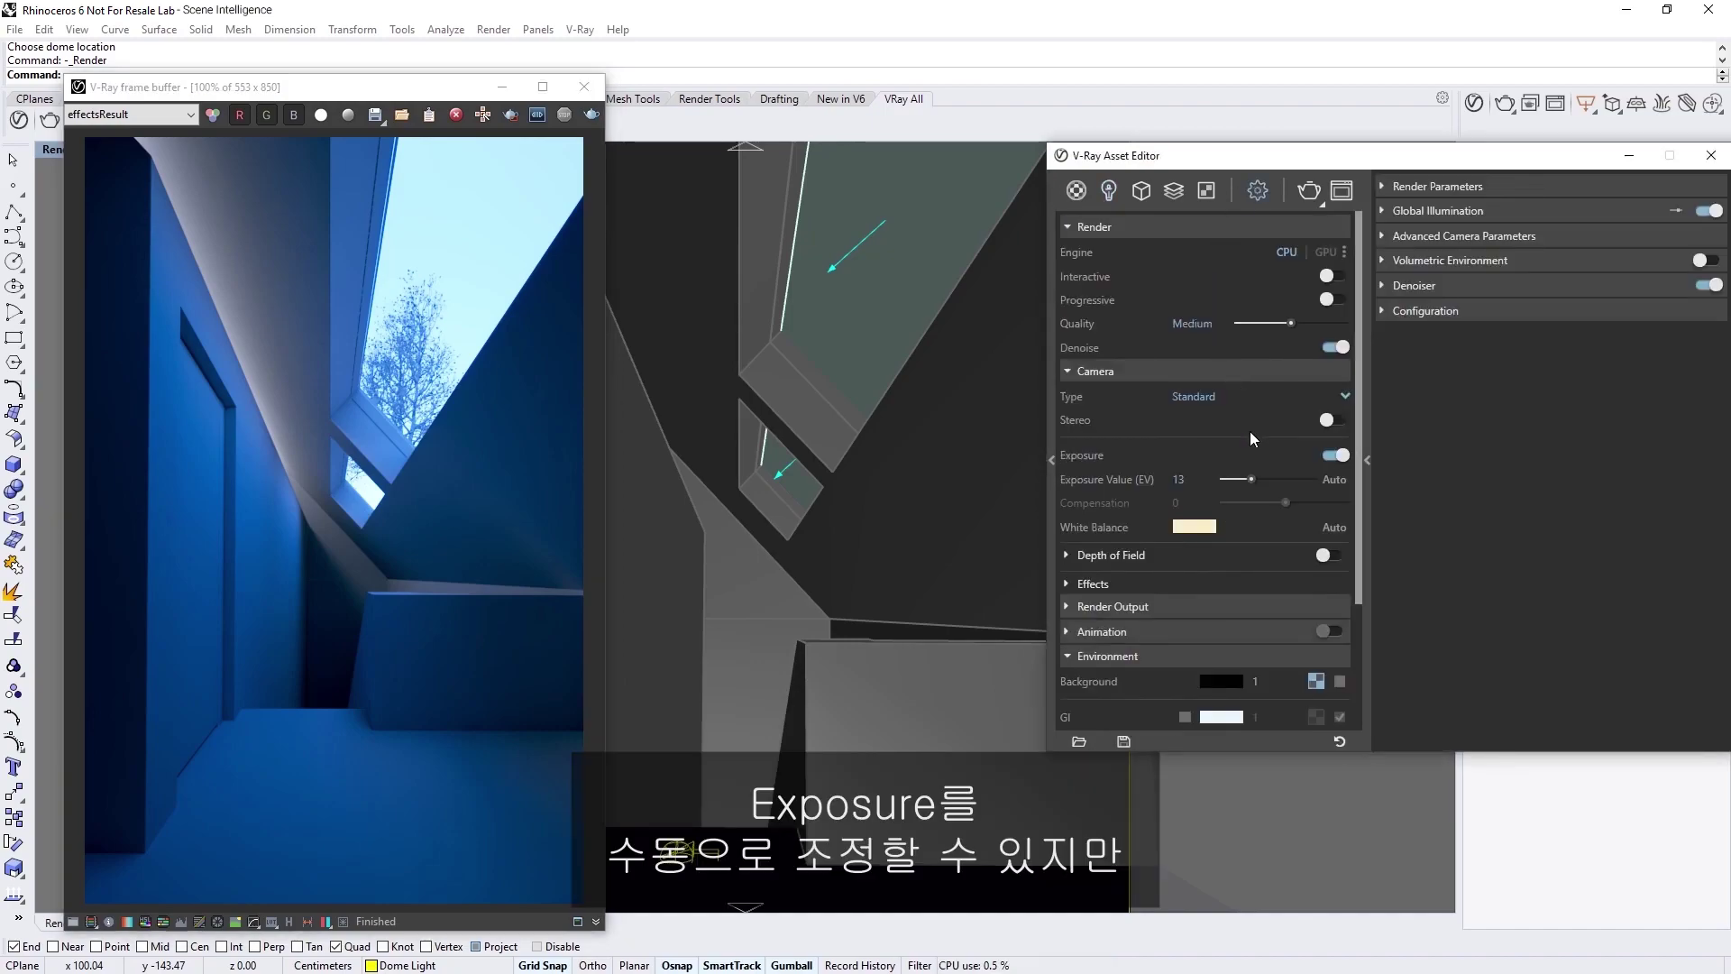
{"action": "mouse_move", "coordinate": [1252, 478]}
{"action": "left_mouse_down"}
{"action": "mouse_move", "coordinate": [1285, 478]}
{"action": "mouse_move", "coordinate": [1248, 478]}
{"action": "mouse_move", "coordinate": [1264, 478]}
{"action": "left_mouse_up"}
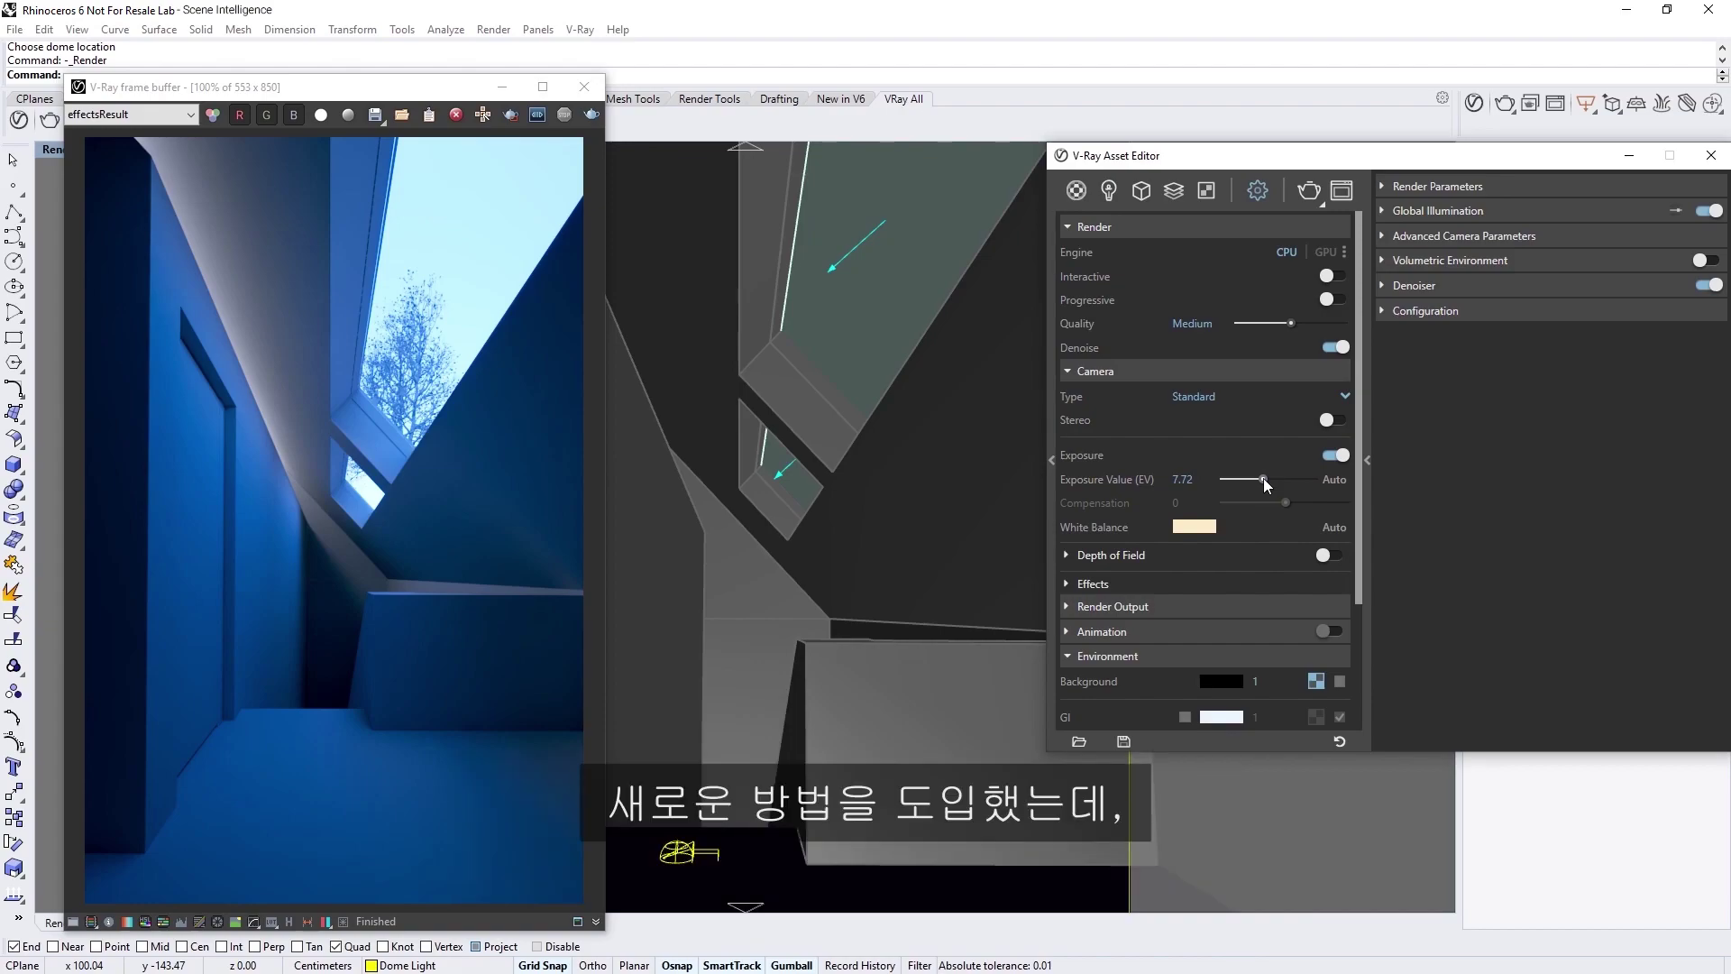
Step: Switch the Exposure Value to Auto and render the brighter interior
{"action": "left_click", "coordinate": [1334, 481]}
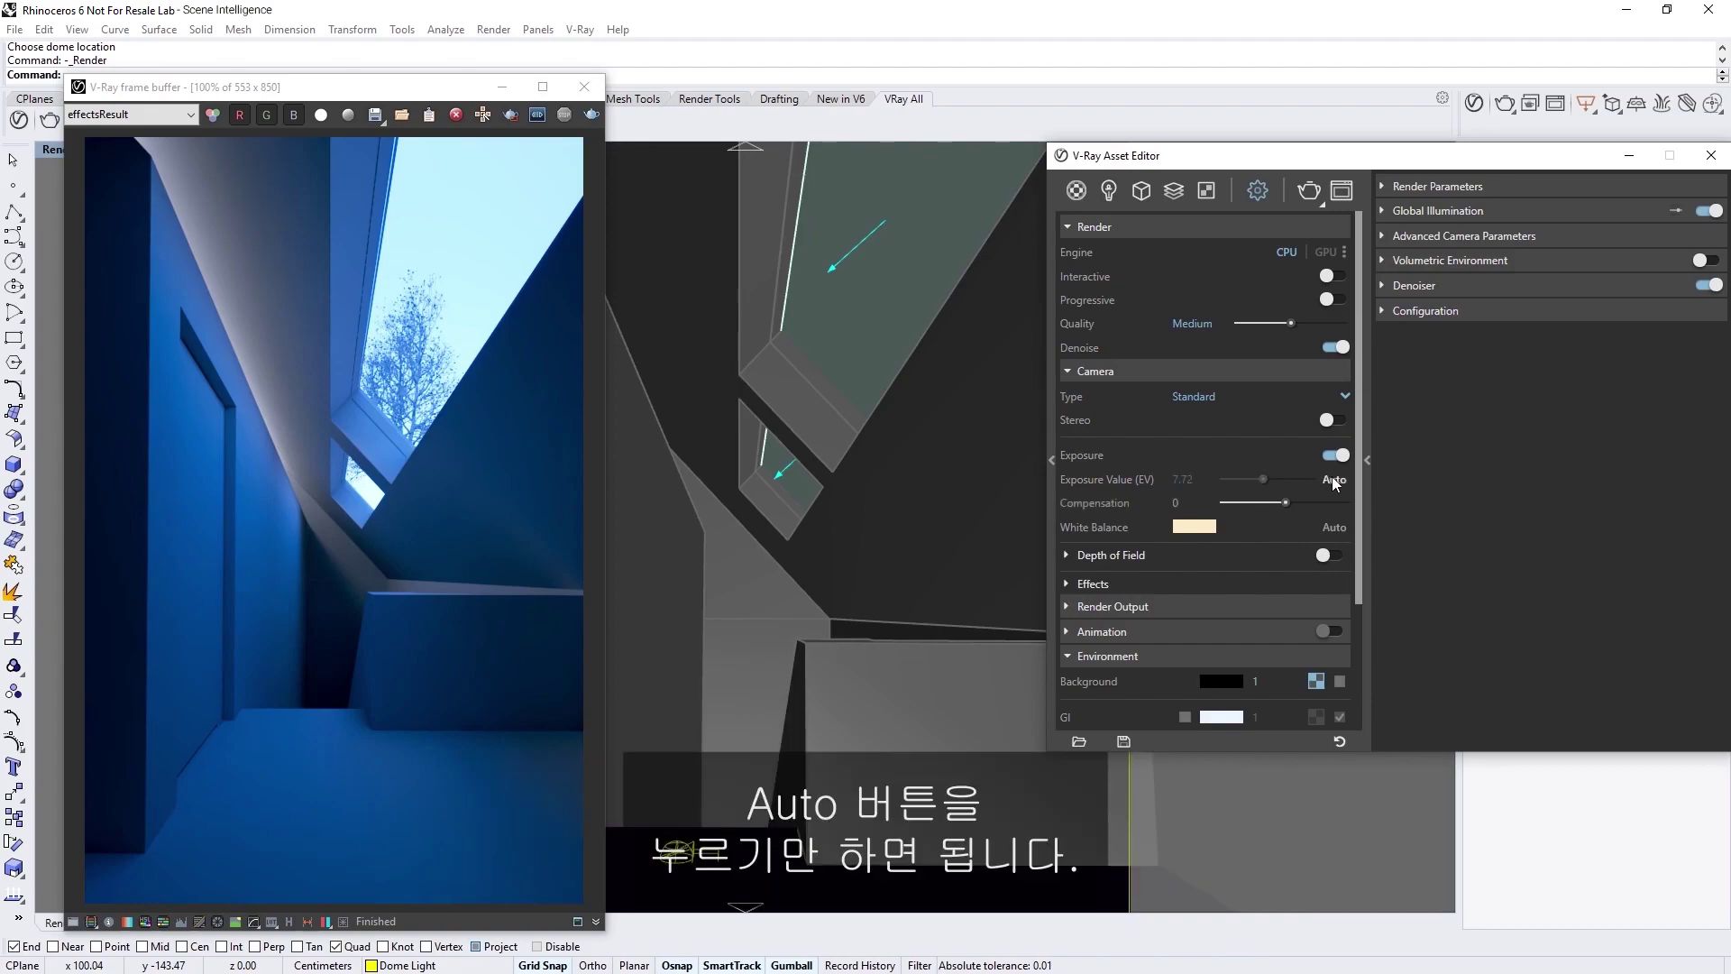
{"action": "left_click", "coordinate": [1306, 196]}
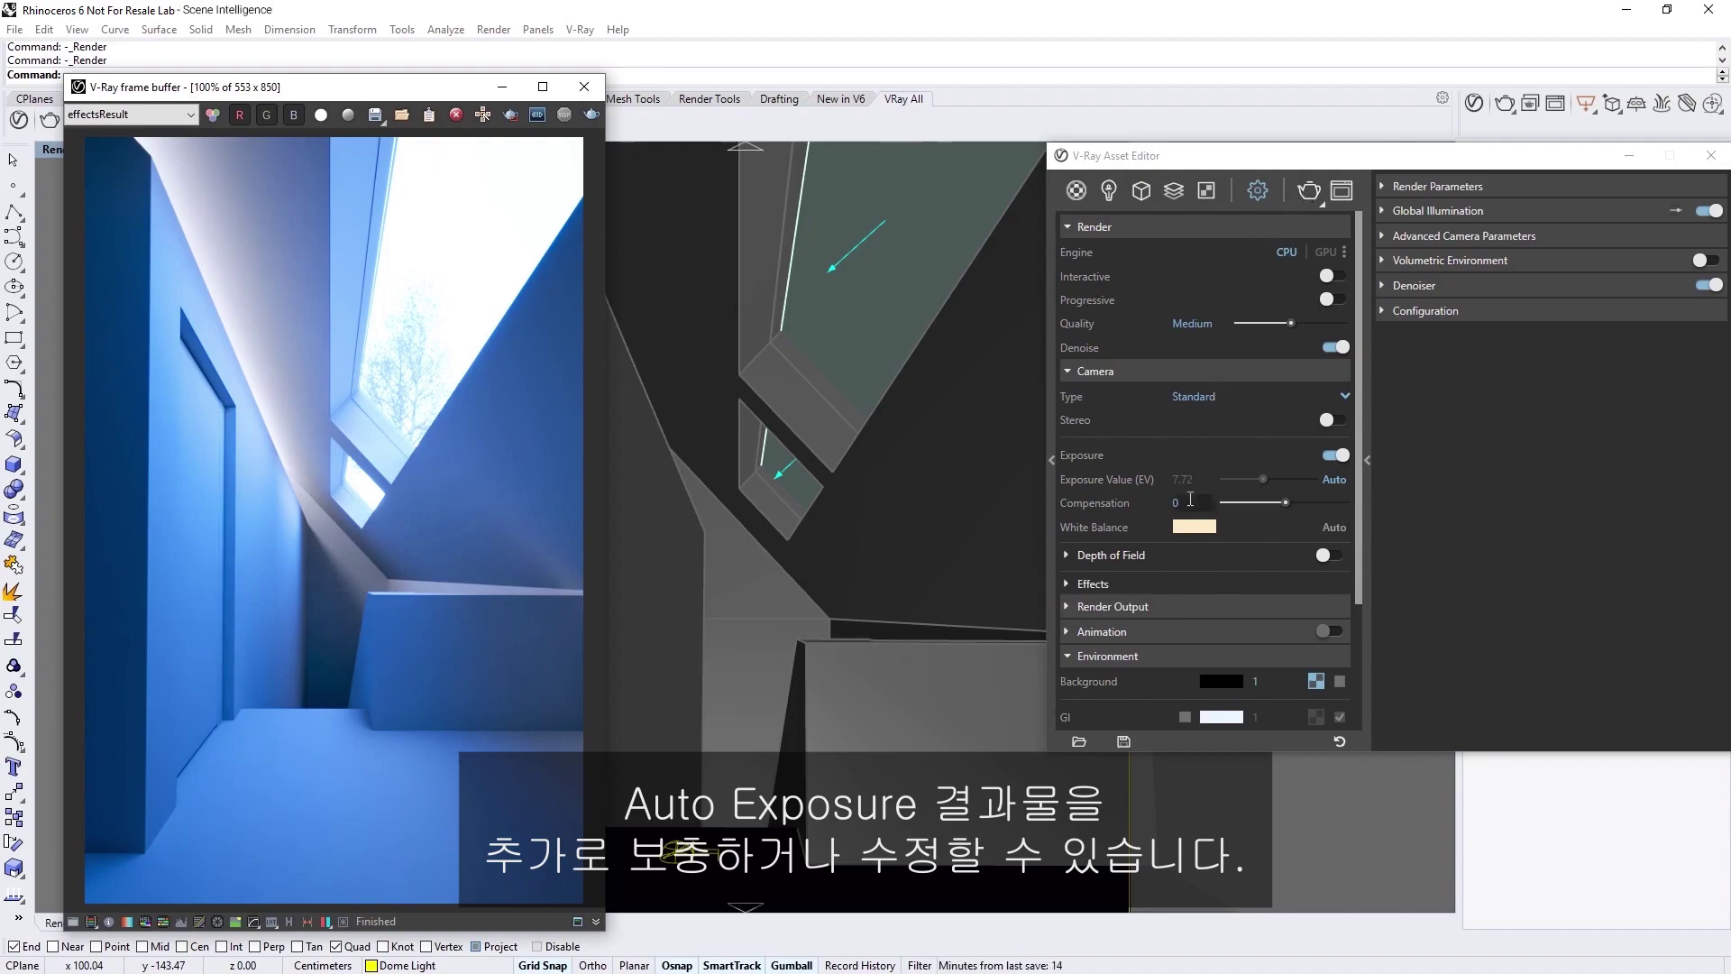
{"action": "left_click", "coordinate": [1163, 502]}
Step: Set exposure compensation to 1 and region-render the image's right part
{"action": "type", "text": "1"}
{"action": "key", "text": "Return"}
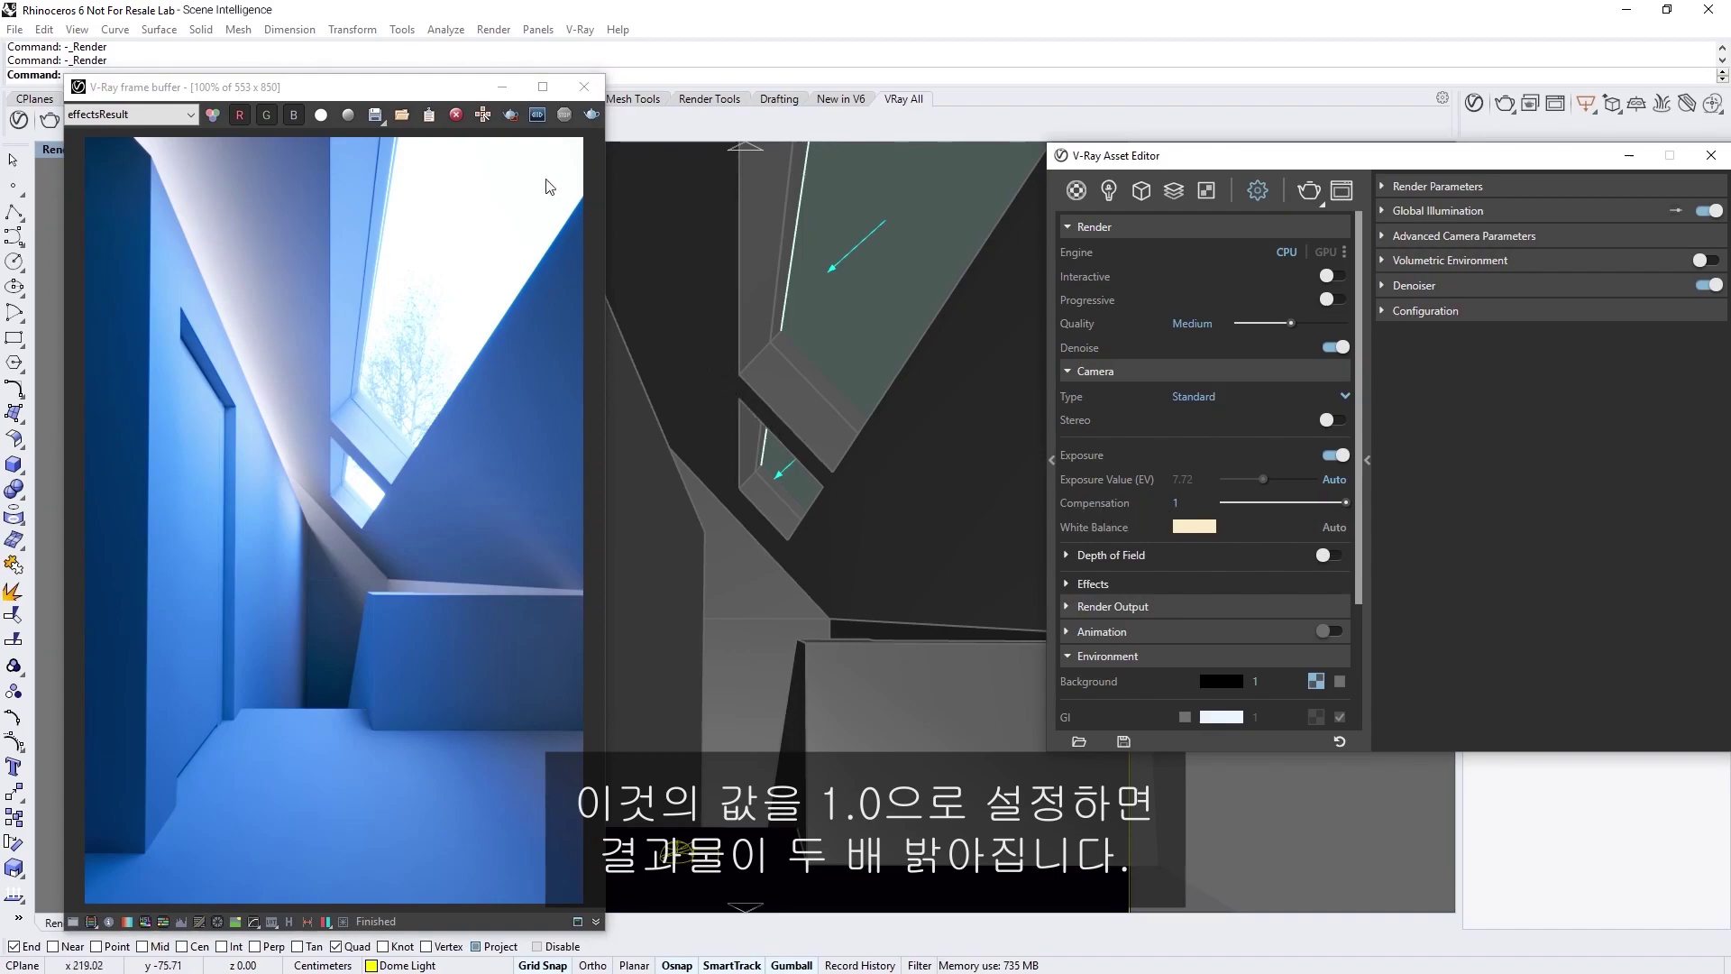
{"action": "left_click", "coordinate": [510, 115]}
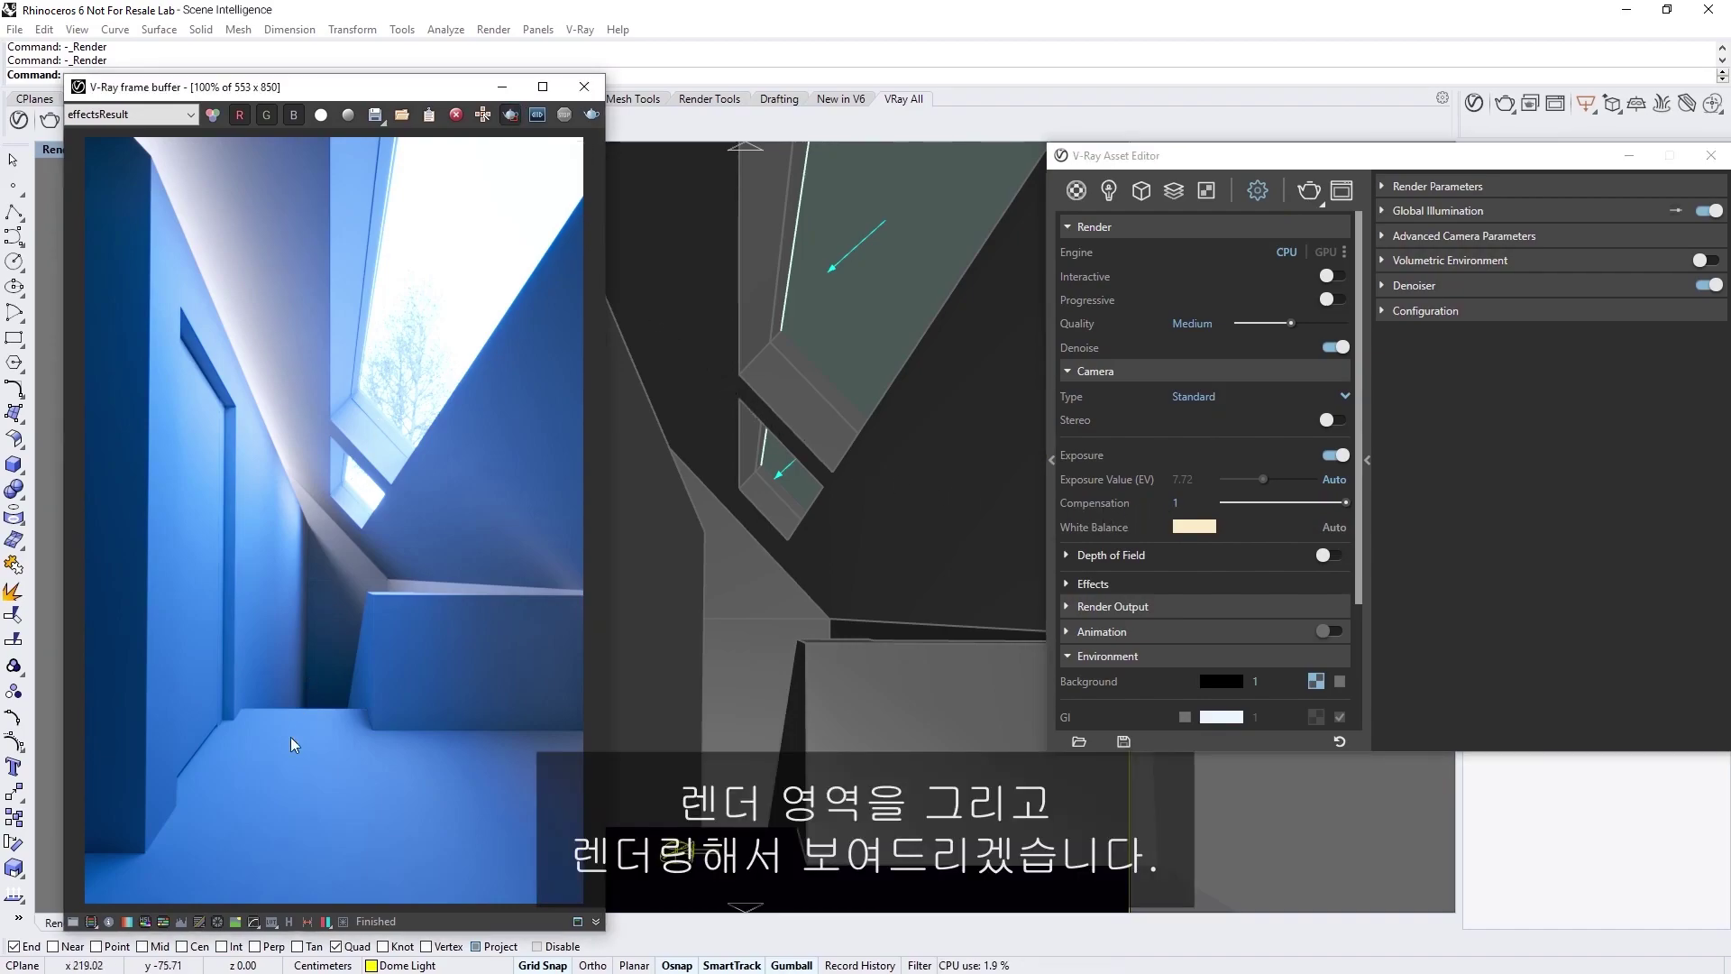
{"action": "left_click_drag", "start_coordinate": [256, 905], "coordinate": [584, 137]}
{"action": "left_click", "coordinate": [1309, 192]}
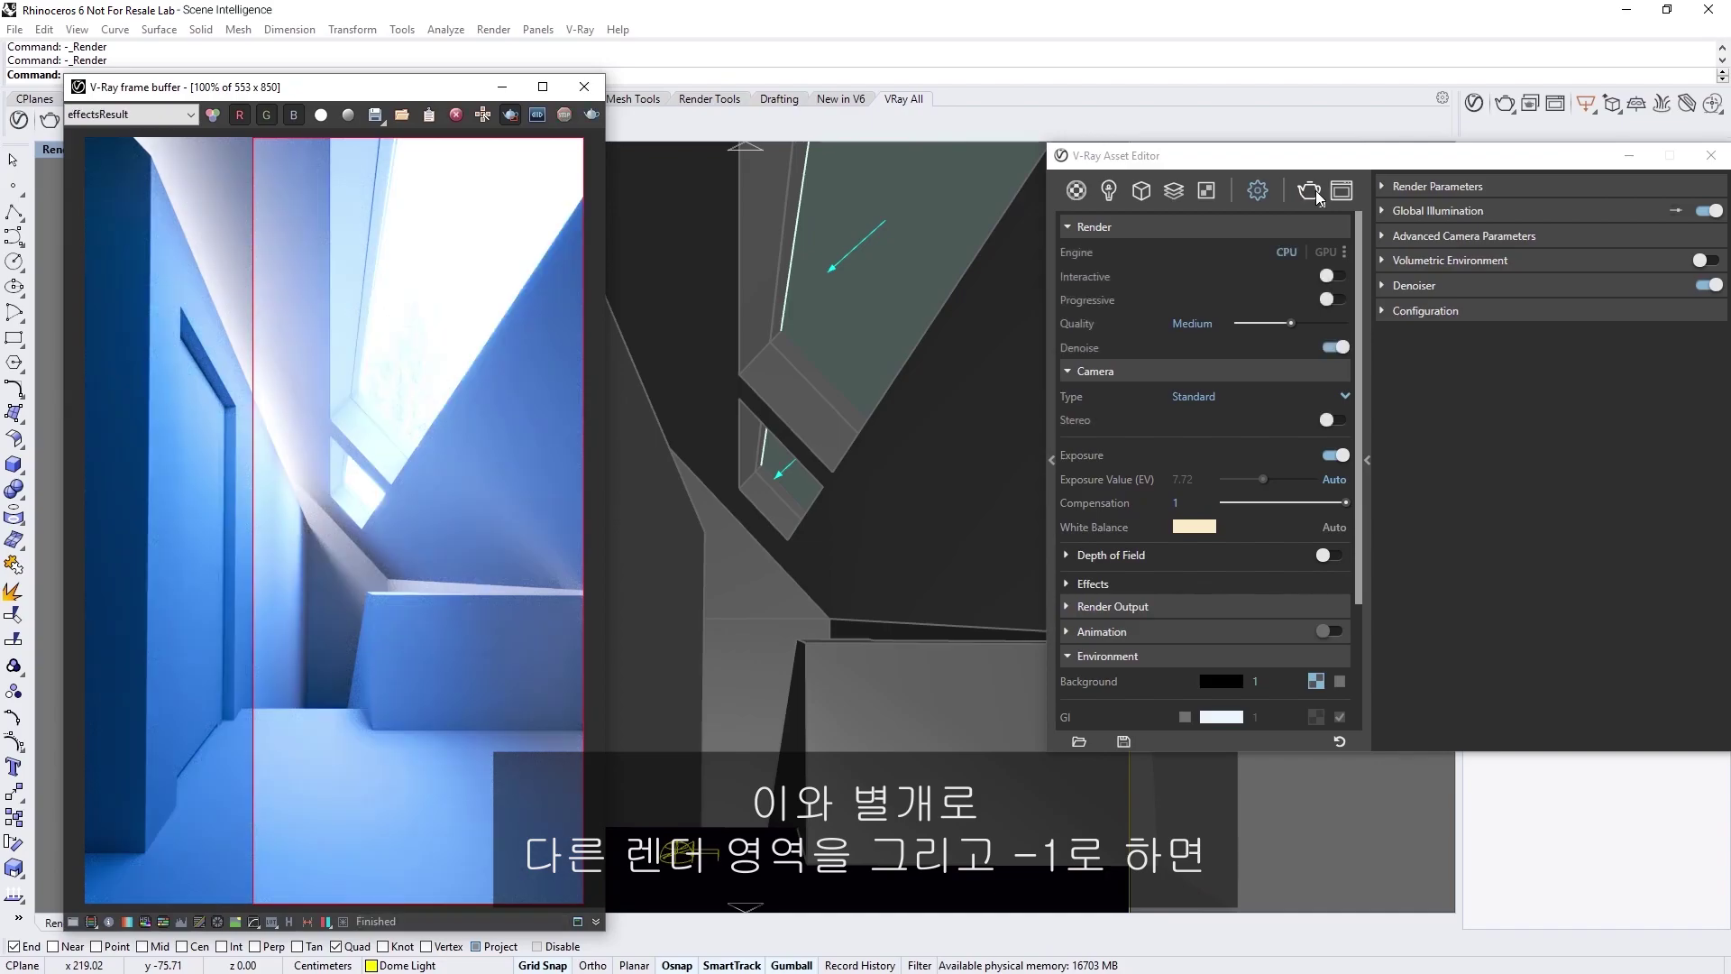
Step: Change compensation to -1 and re-render the region to compare exposure
{"action": "left_click", "coordinate": [1196, 497]}
{"action": "type", "text": "-1"}
{"action": "key", "text": "Return"}
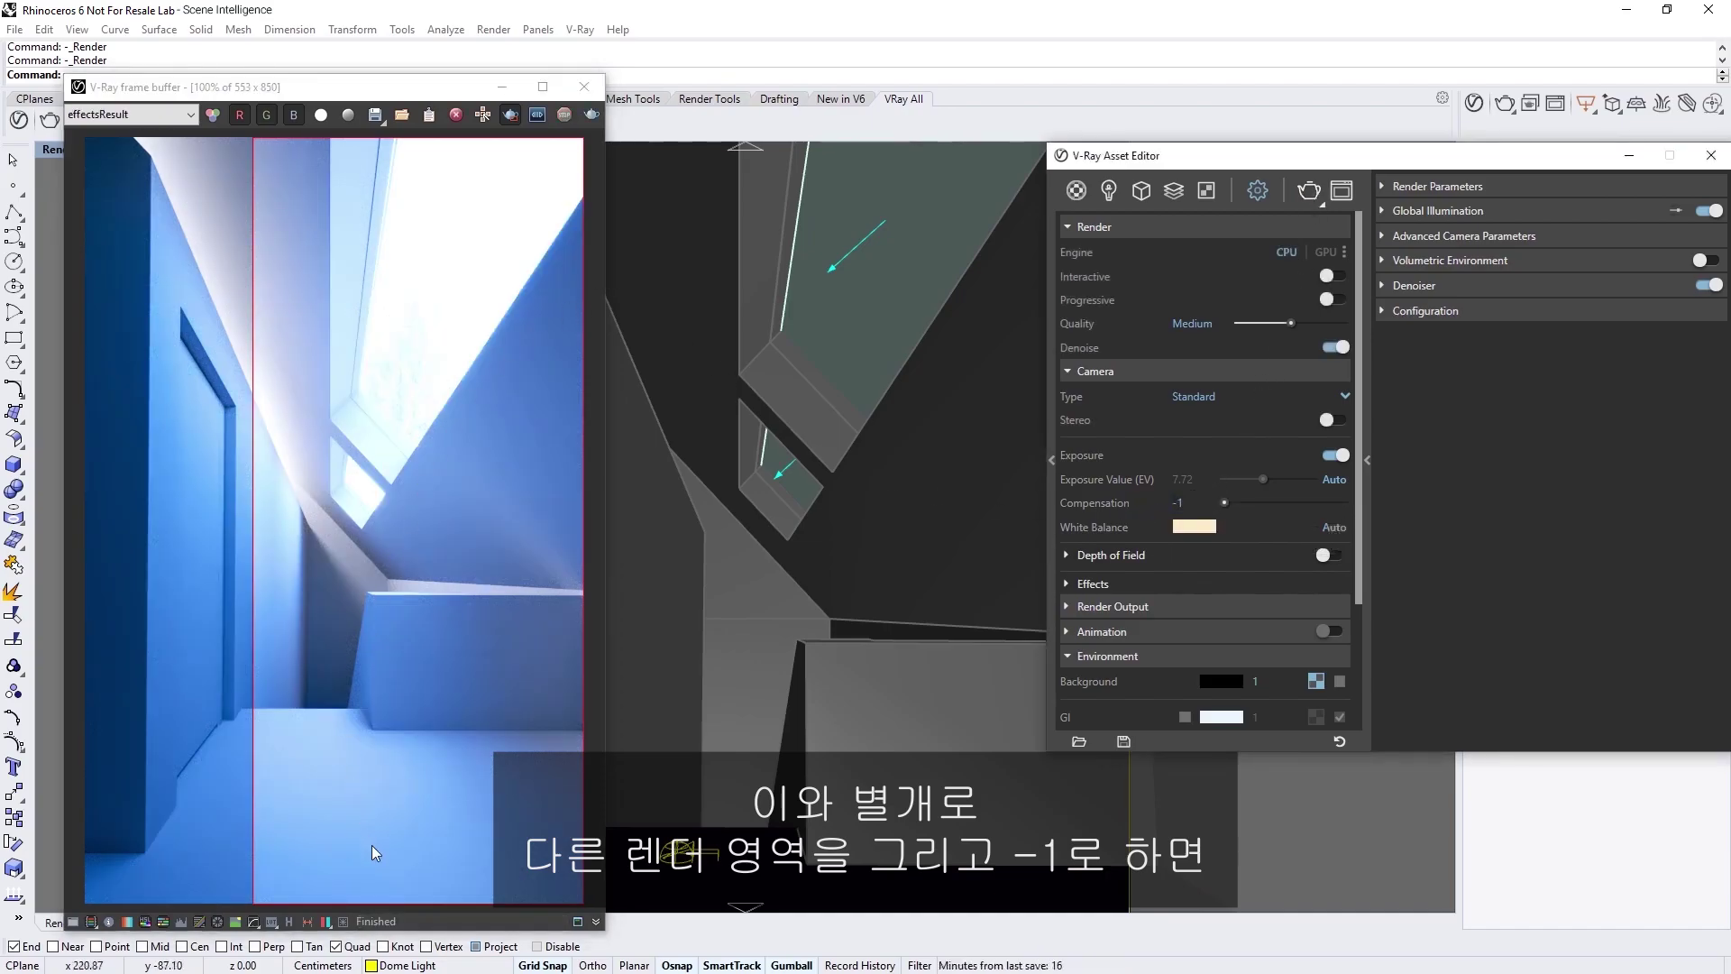
{"action": "left_click", "coordinate": [1308, 191]}
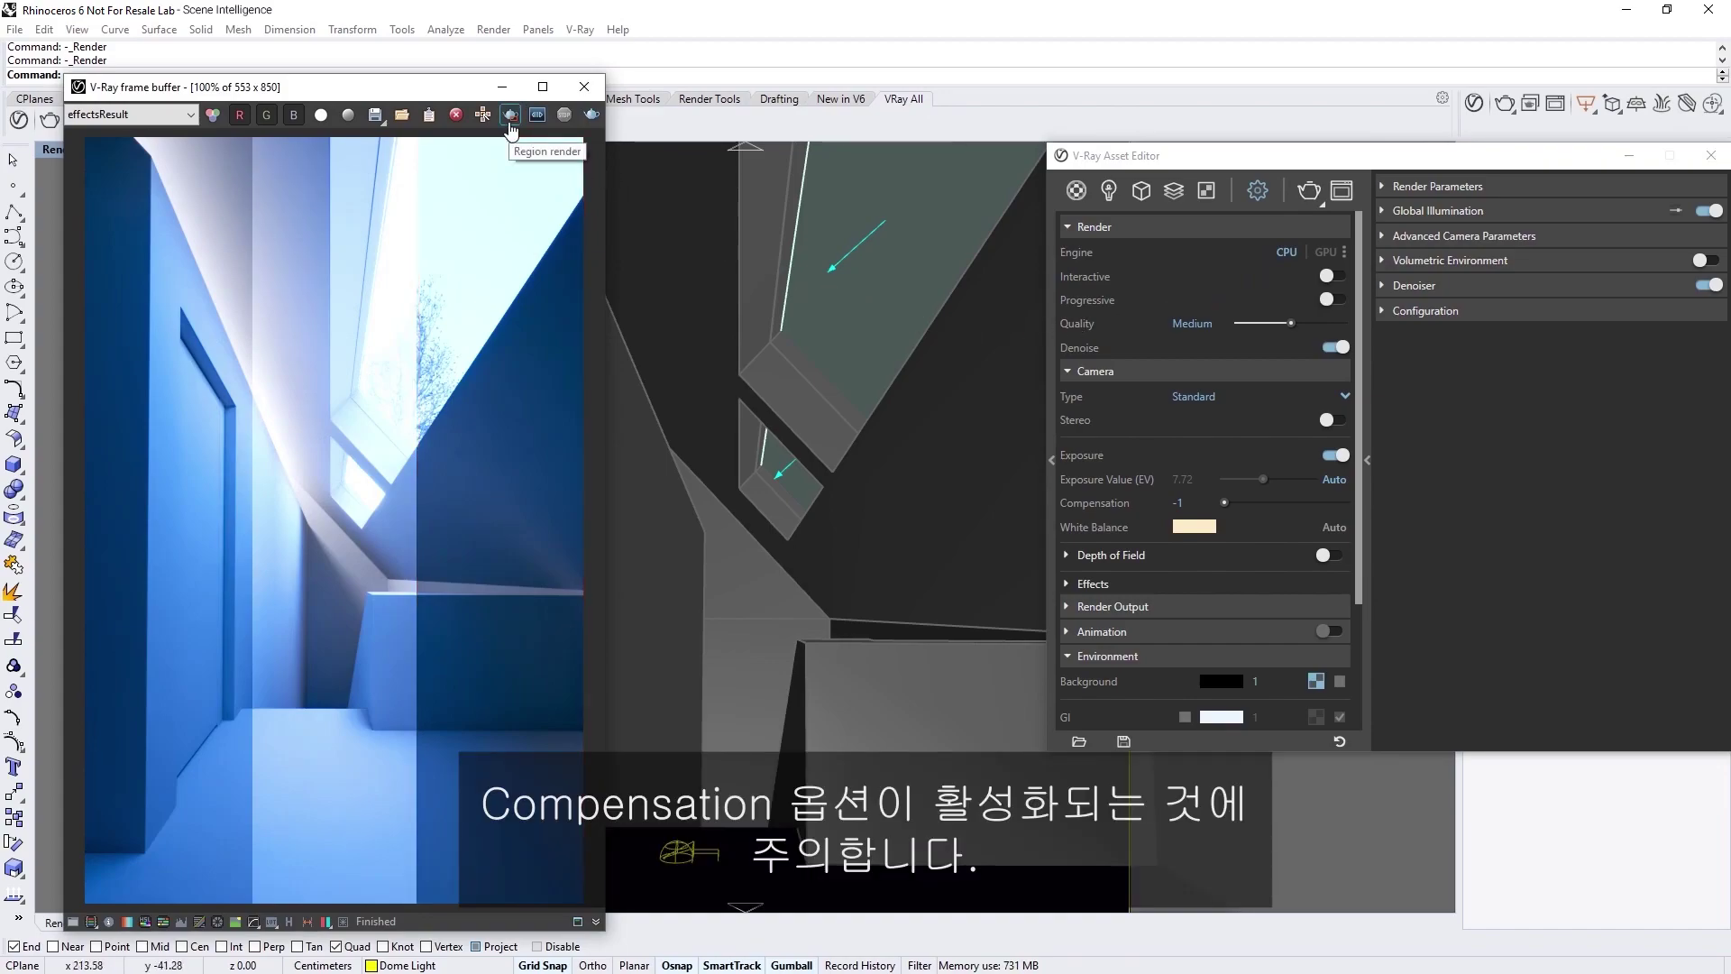
Step: Reset compensation to 0 and start a full render
{"action": "left_click", "coordinate": [1181, 501]}
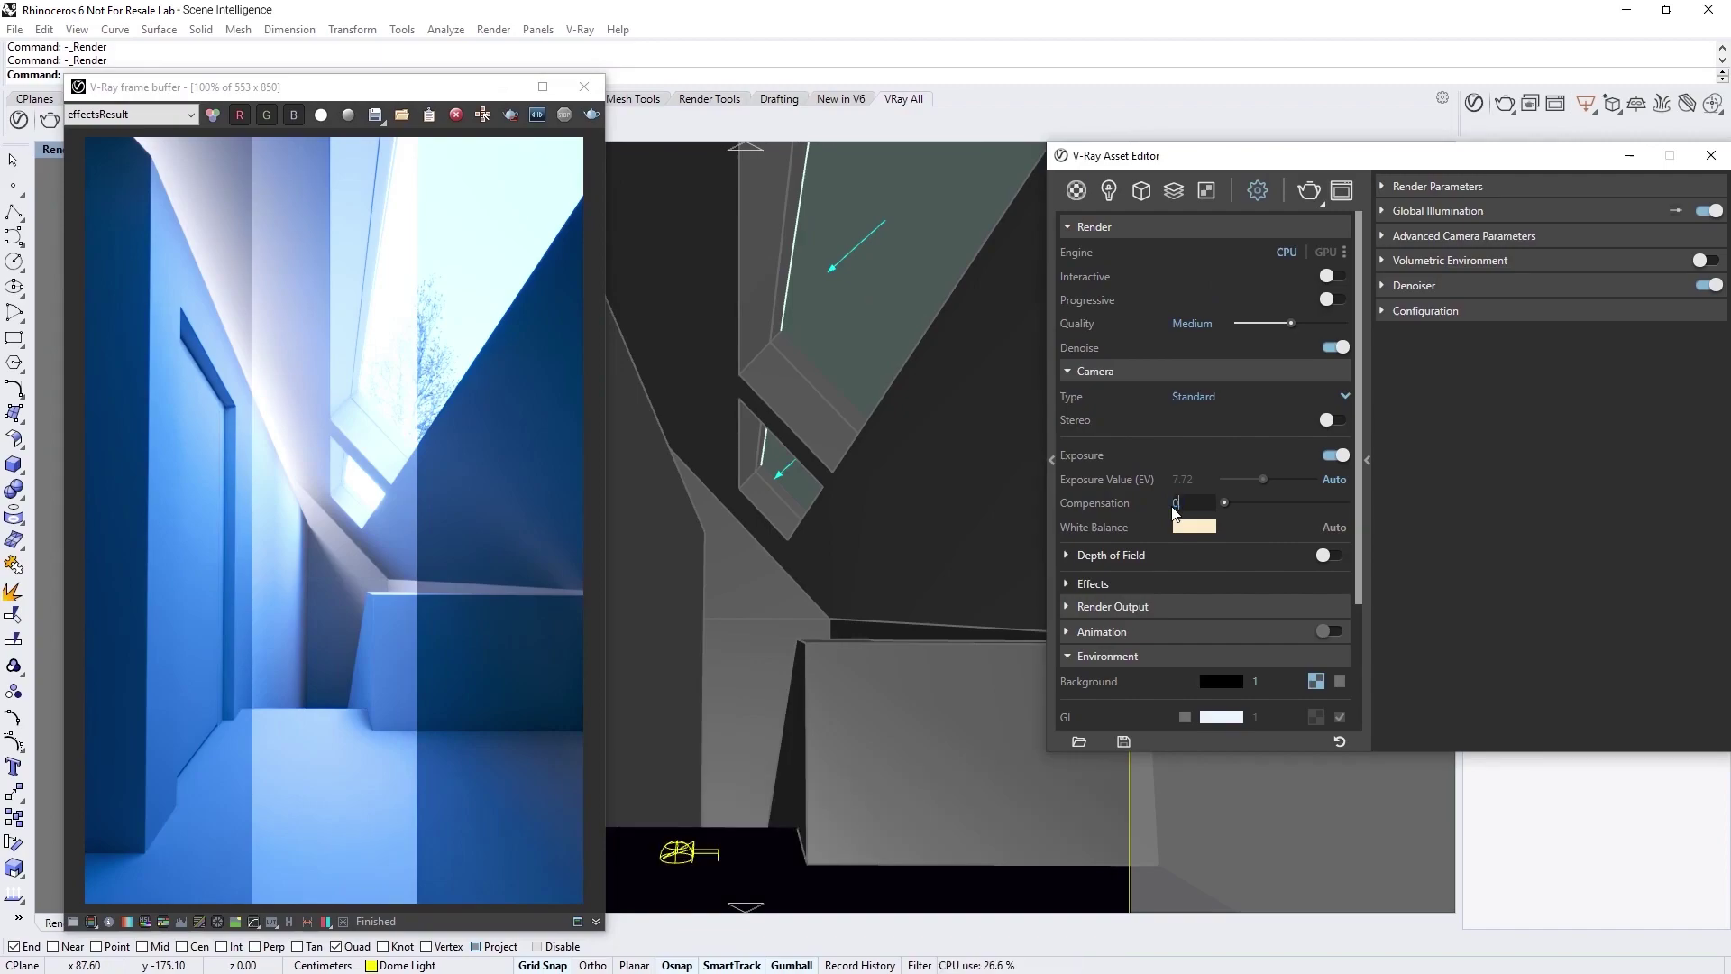
{"action": "type", "text": "0"}
{"action": "key", "text": "Return"}
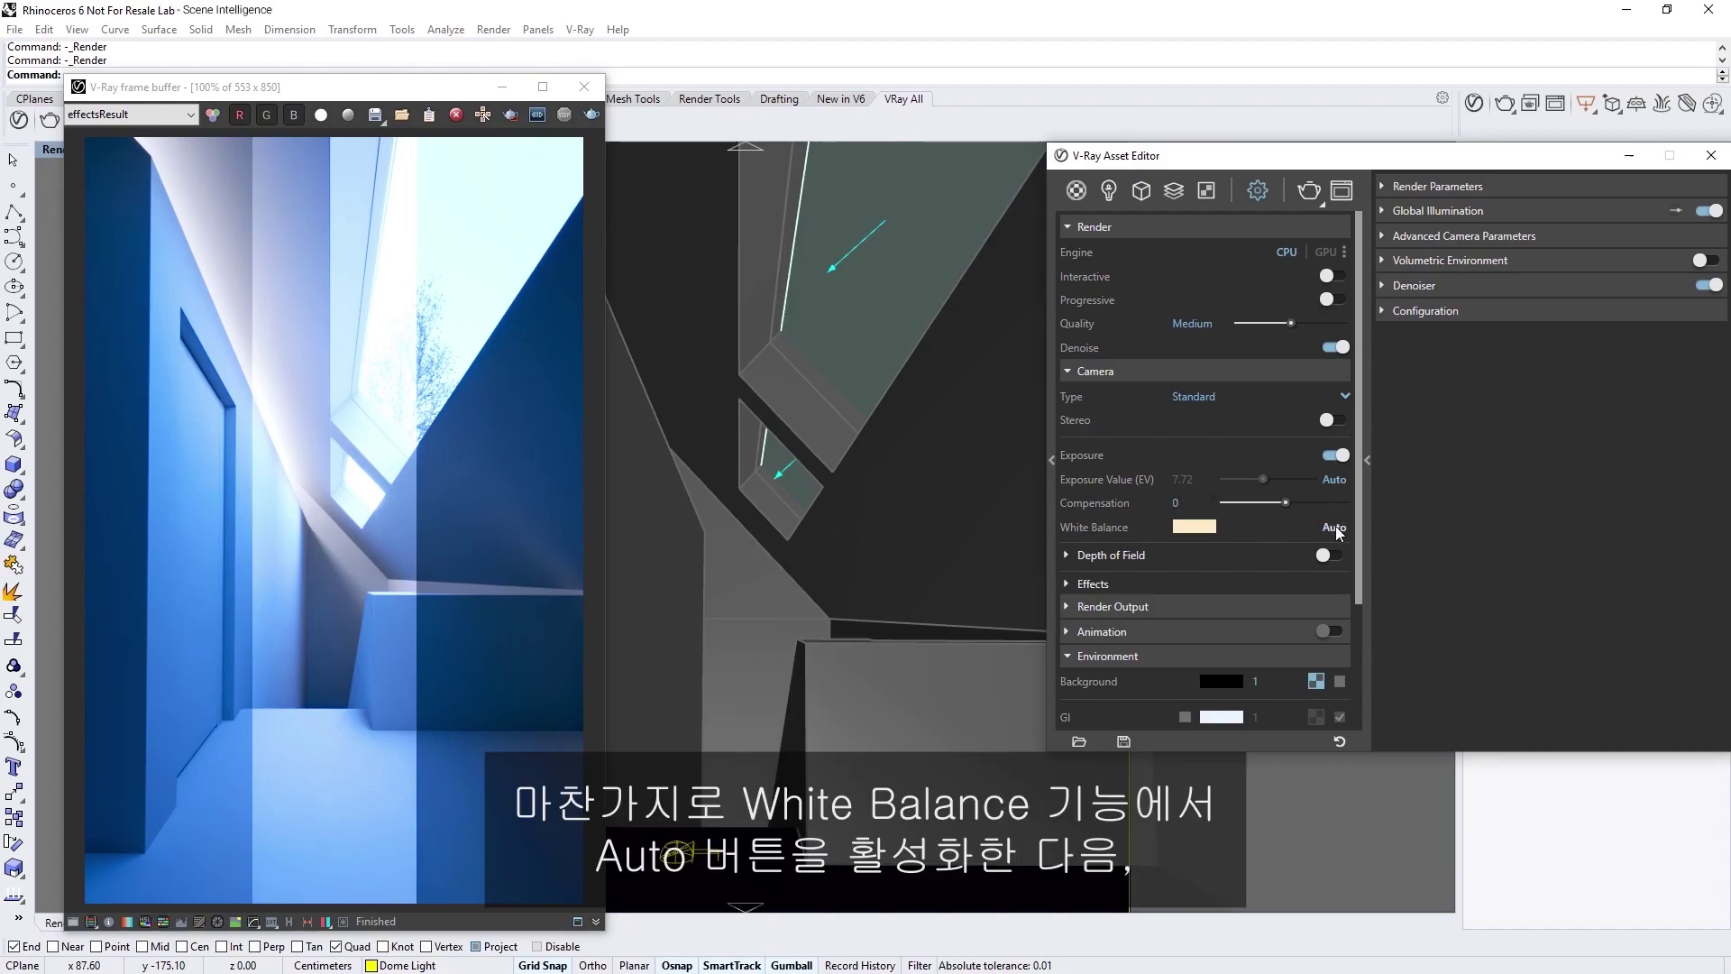
{"action": "left_click", "coordinate": [1308, 190]}
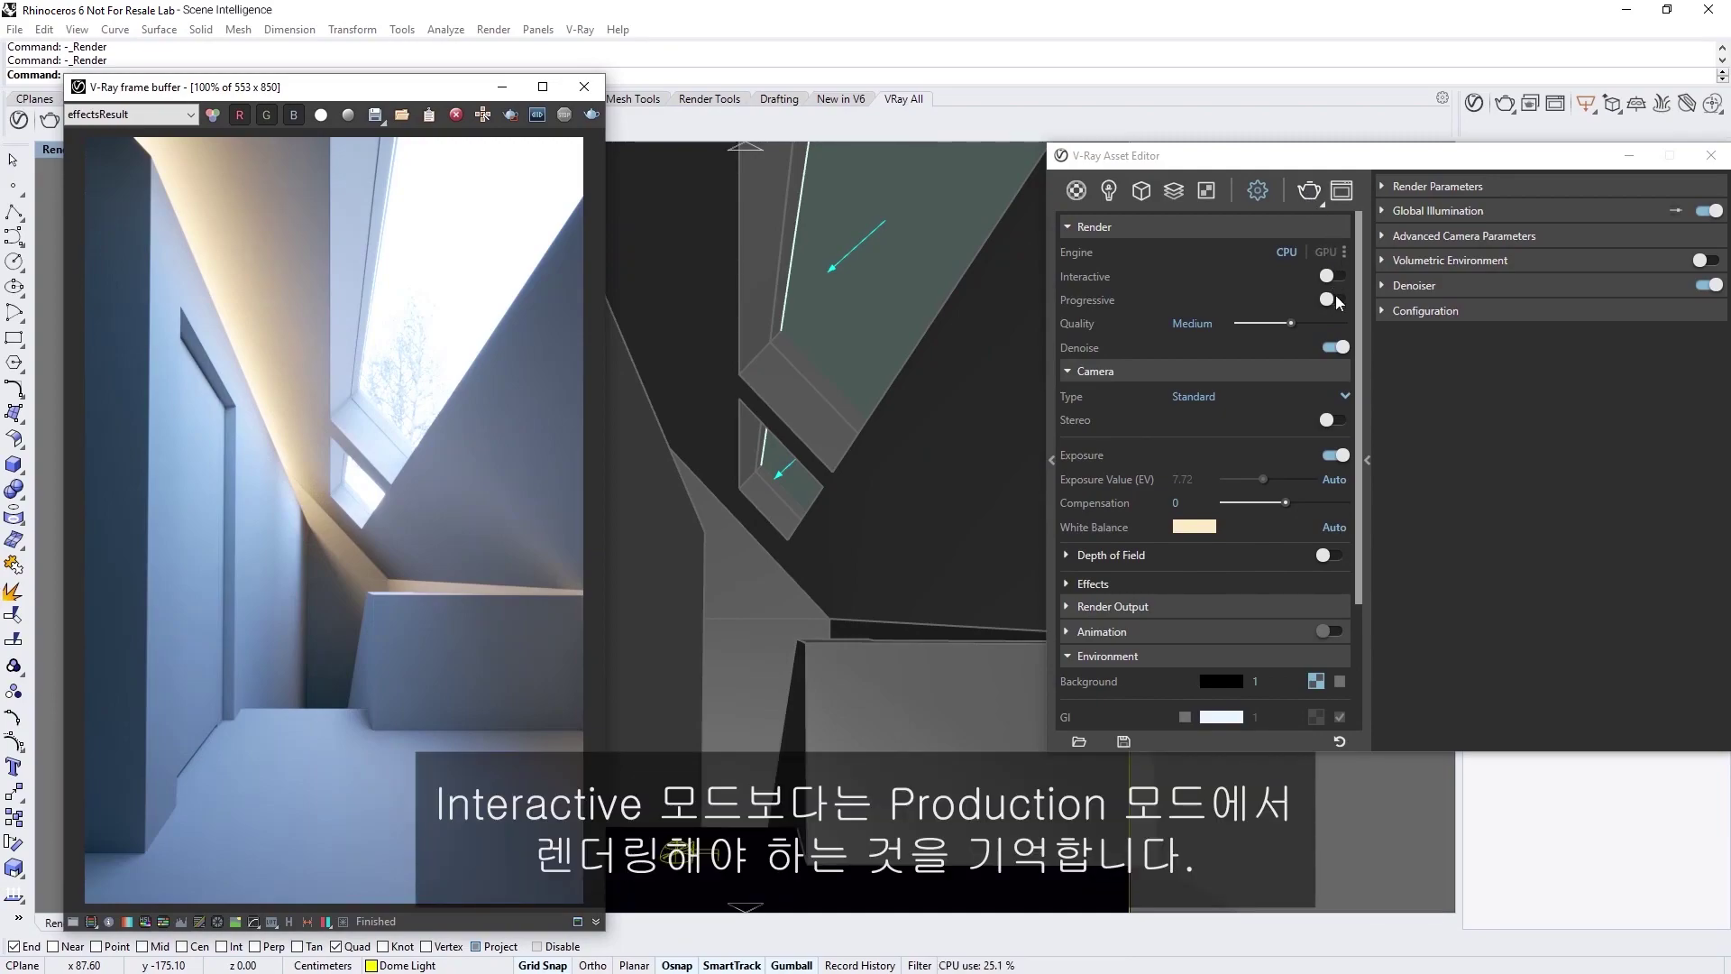
Step: Expand Global Illumination (Brute force, Light cache), then switch to the scene's Lights list
{"action": "left_click", "coordinate": [1448, 210]}
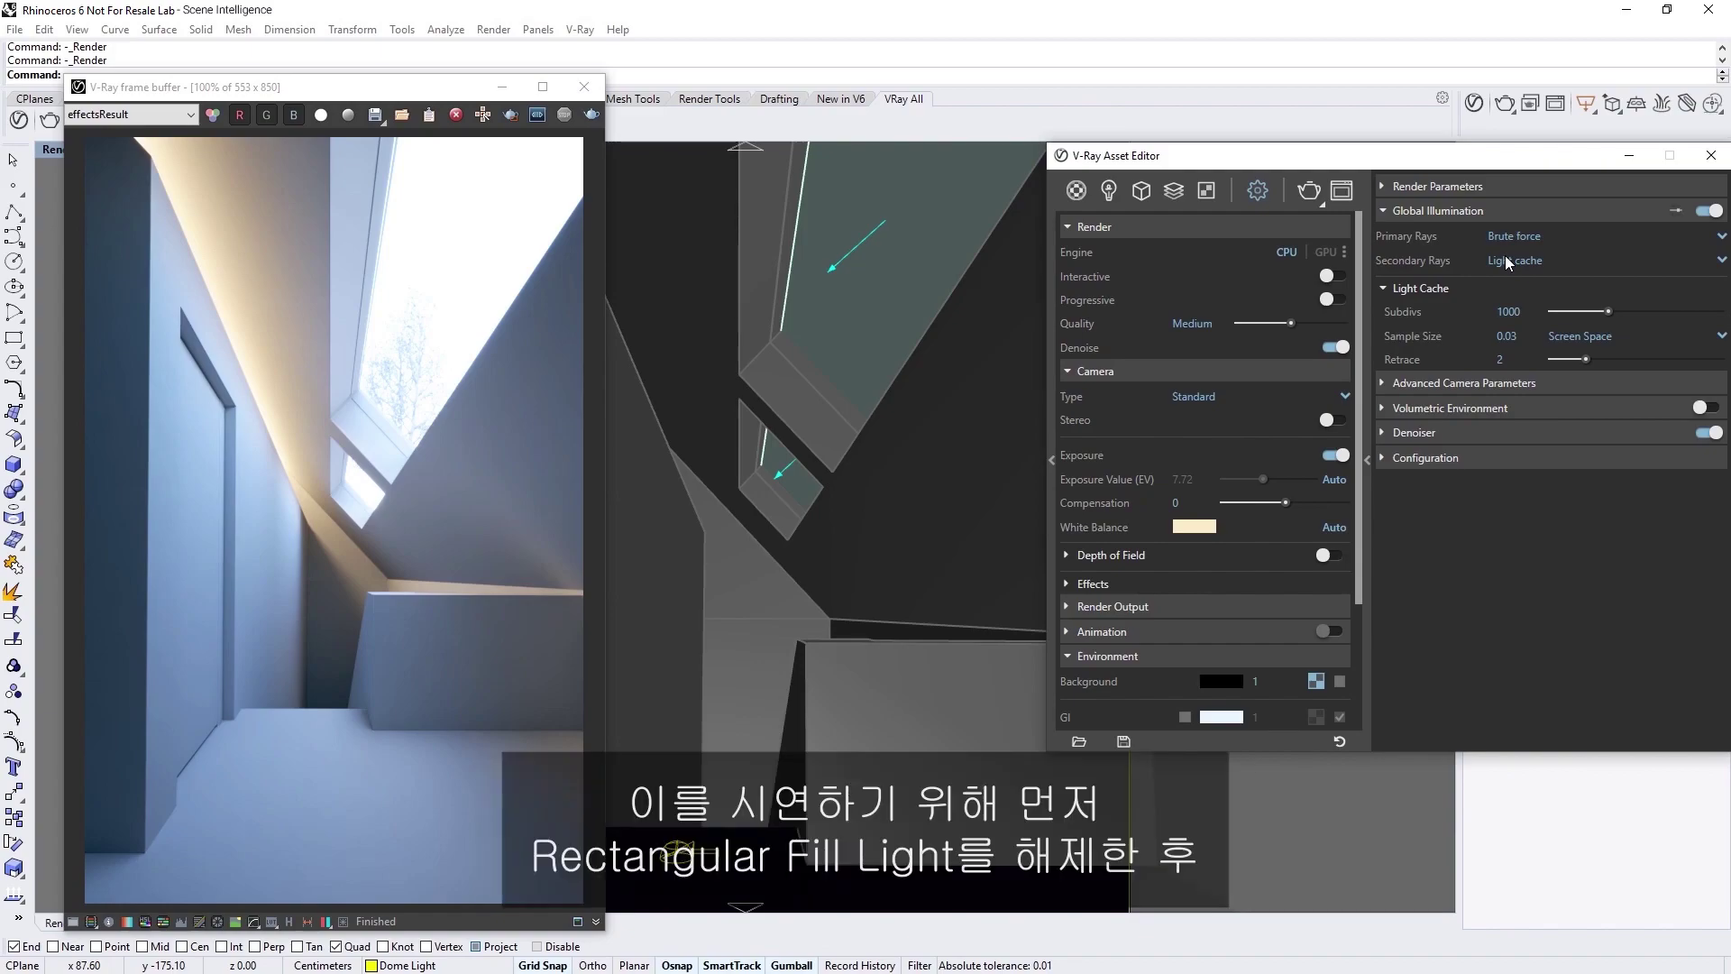
{"action": "left_click", "coordinate": [1109, 191]}
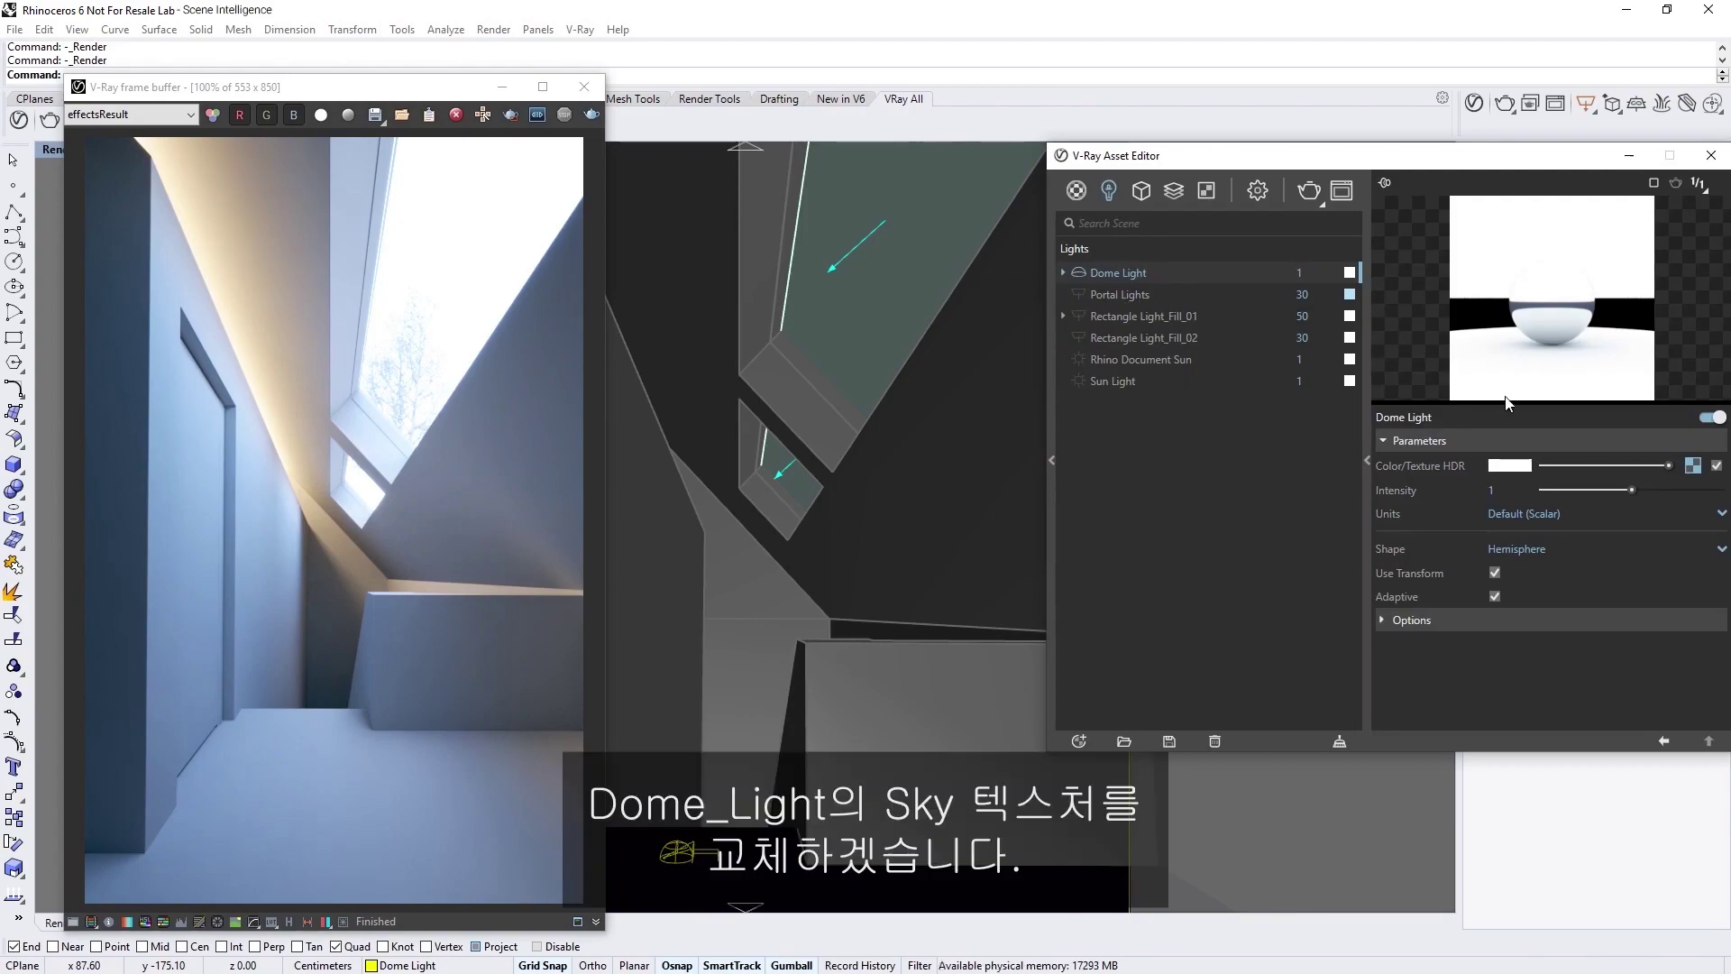
Step: Replace the Dome Light's texture with a Bitmap loading HDRI_01.hdr
{"action": "left_click", "coordinate": [1693, 466]}
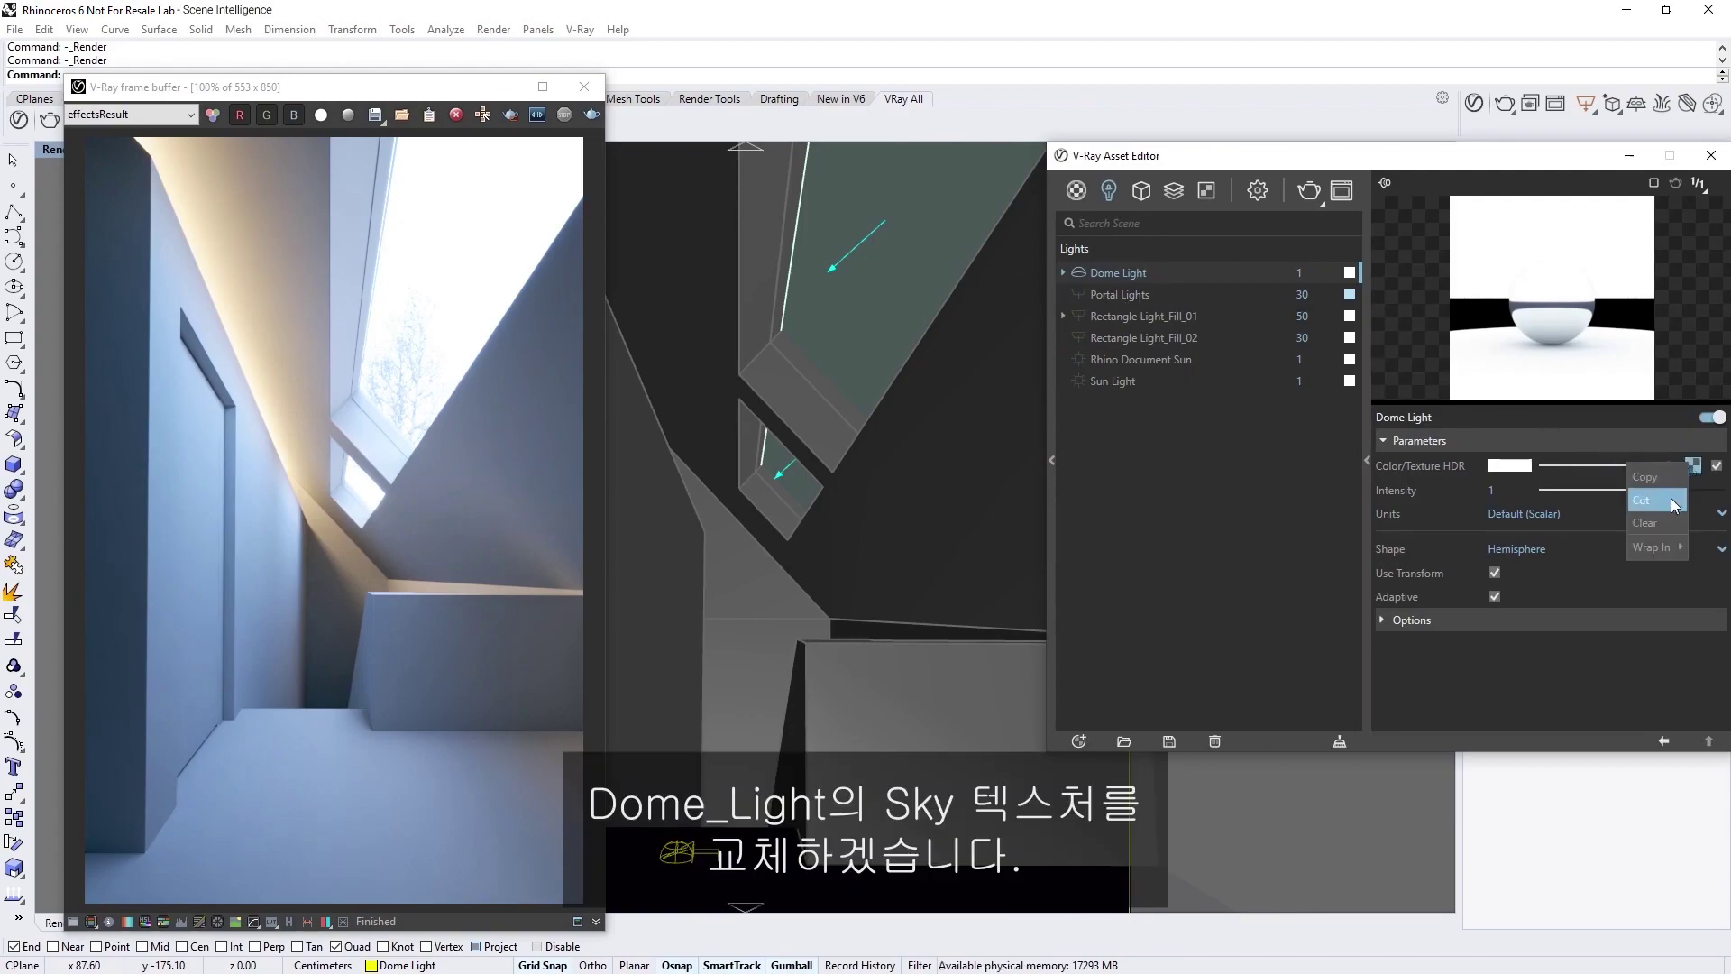
{"action": "left_click", "coordinate": [1666, 529]}
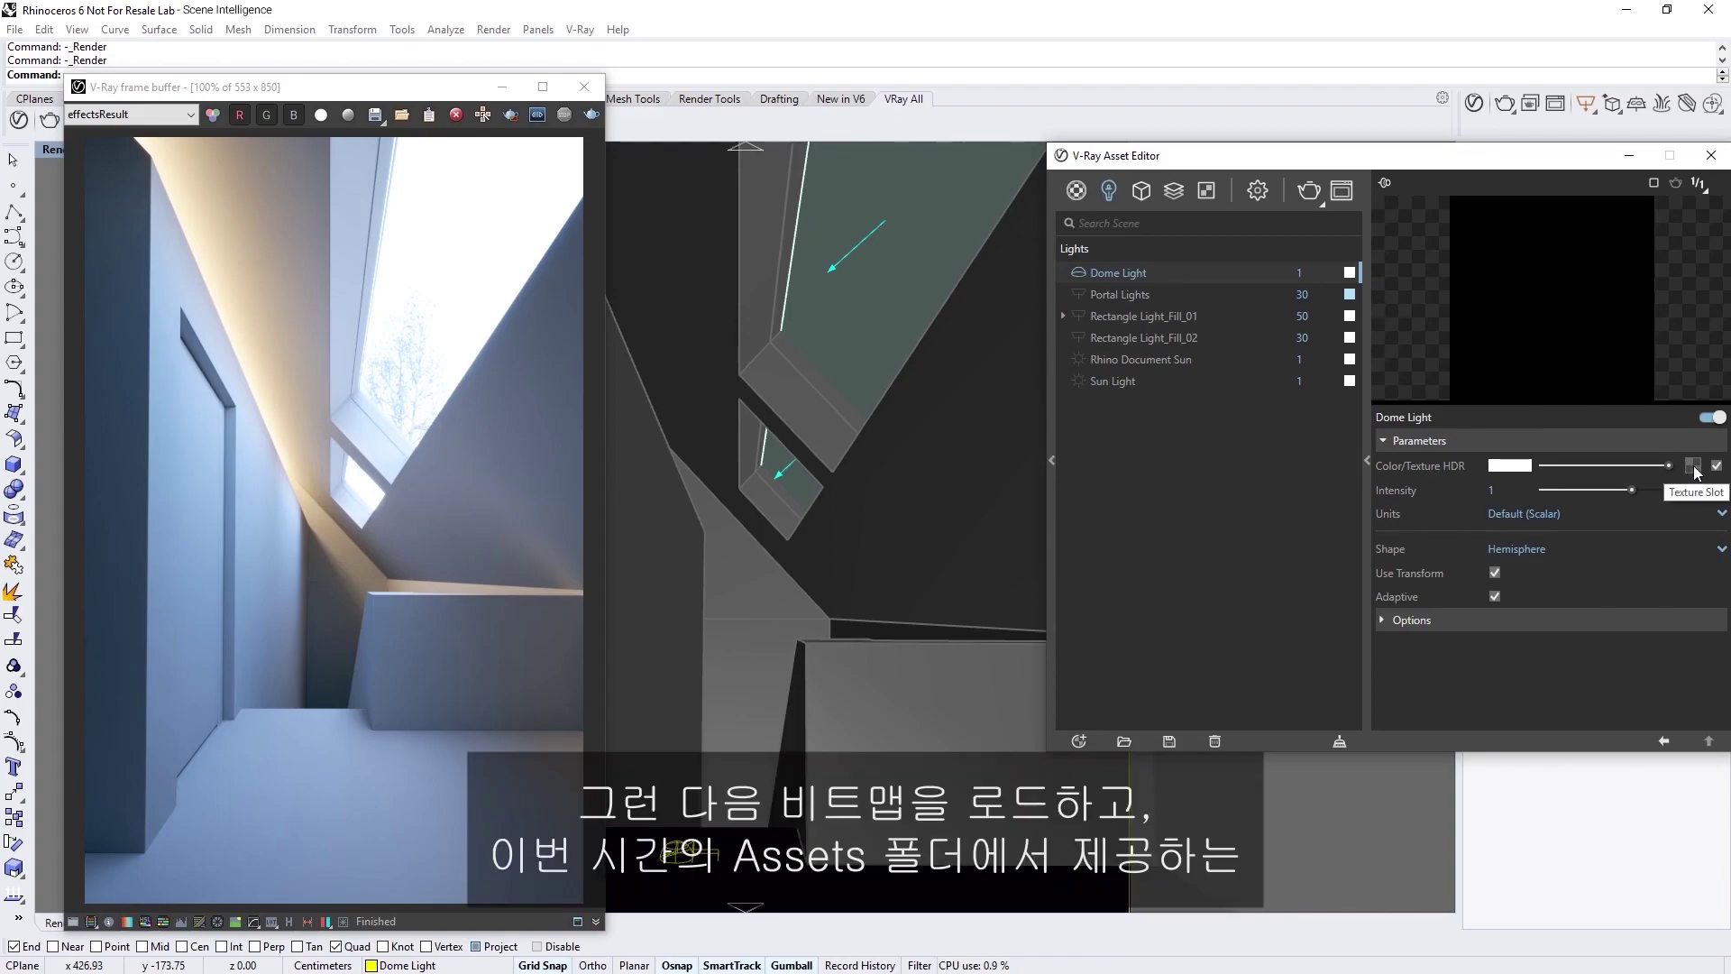
{"action": "left_click", "coordinate": [1694, 467]}
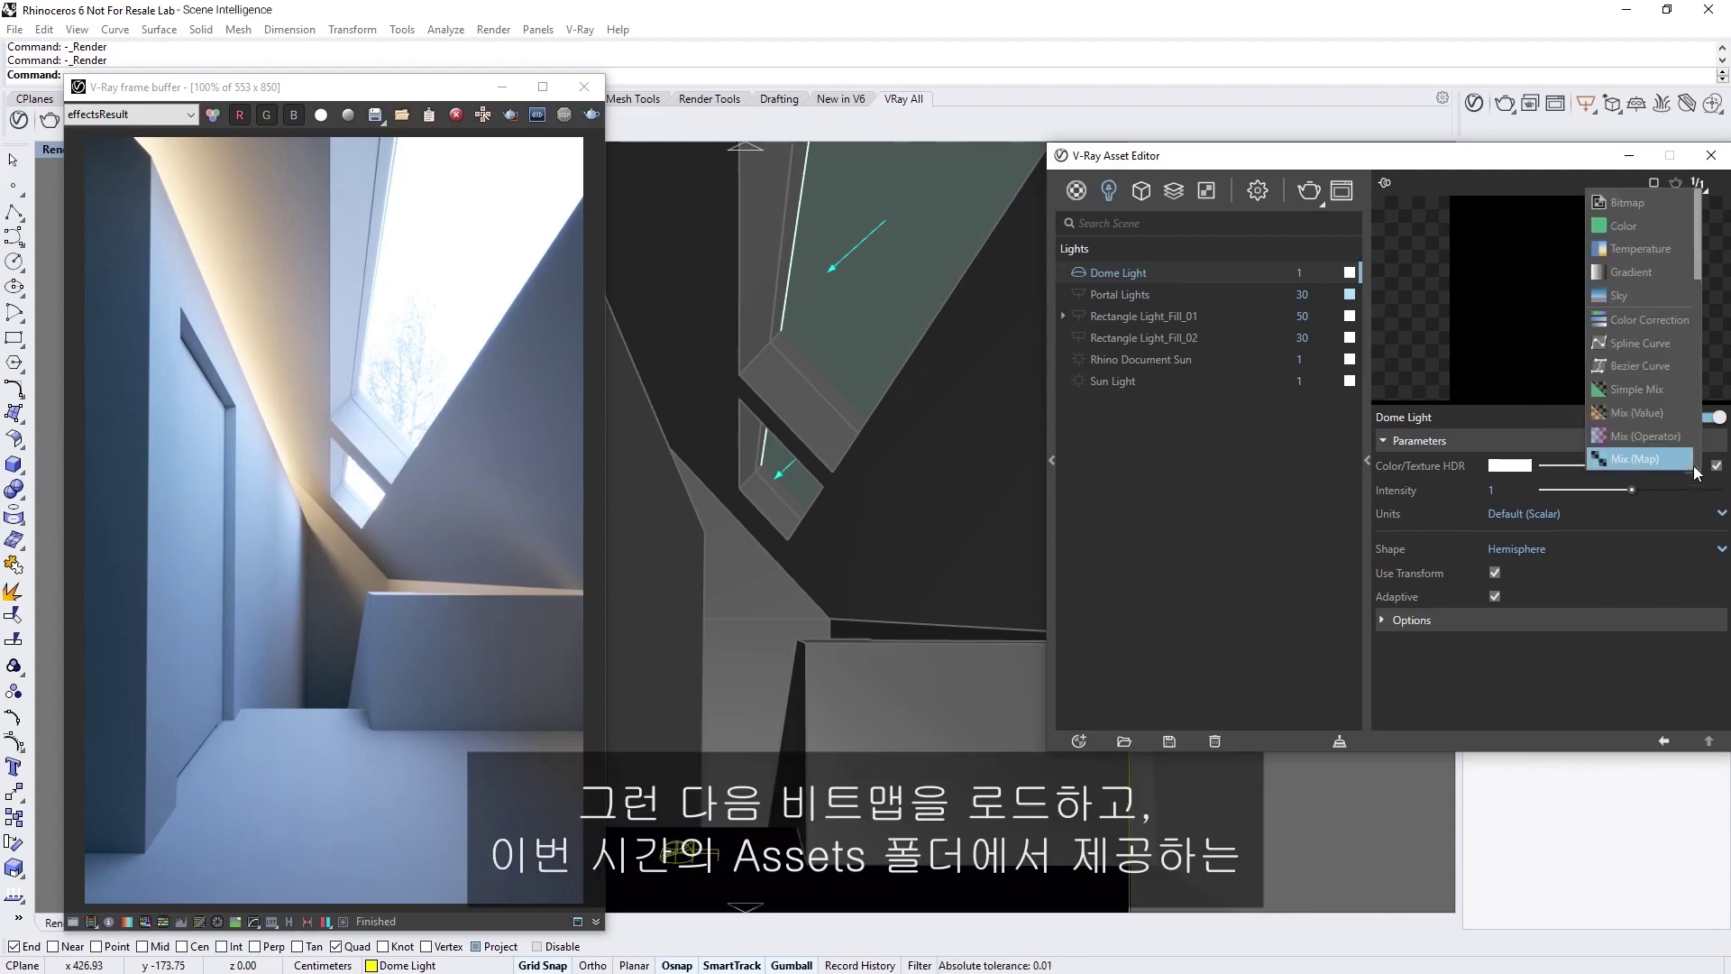
{"action": "left_click", "coordinate": [1655, 206]}
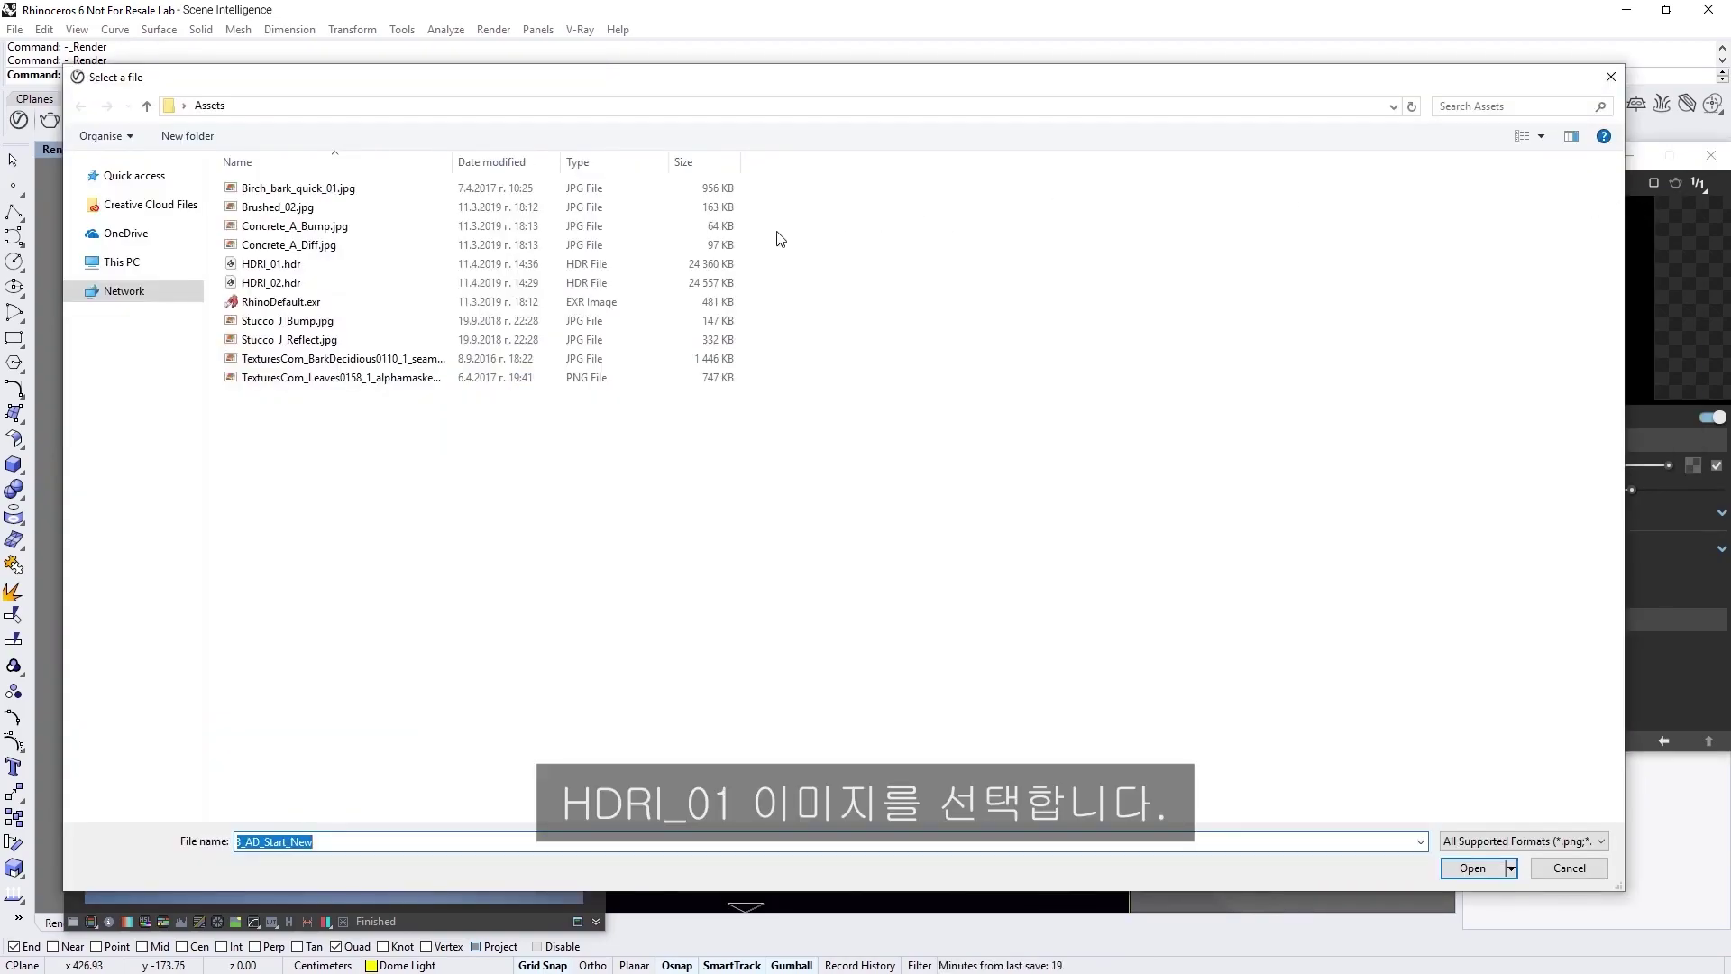
{"action": "left_click", "coordinate": [575, 264]}
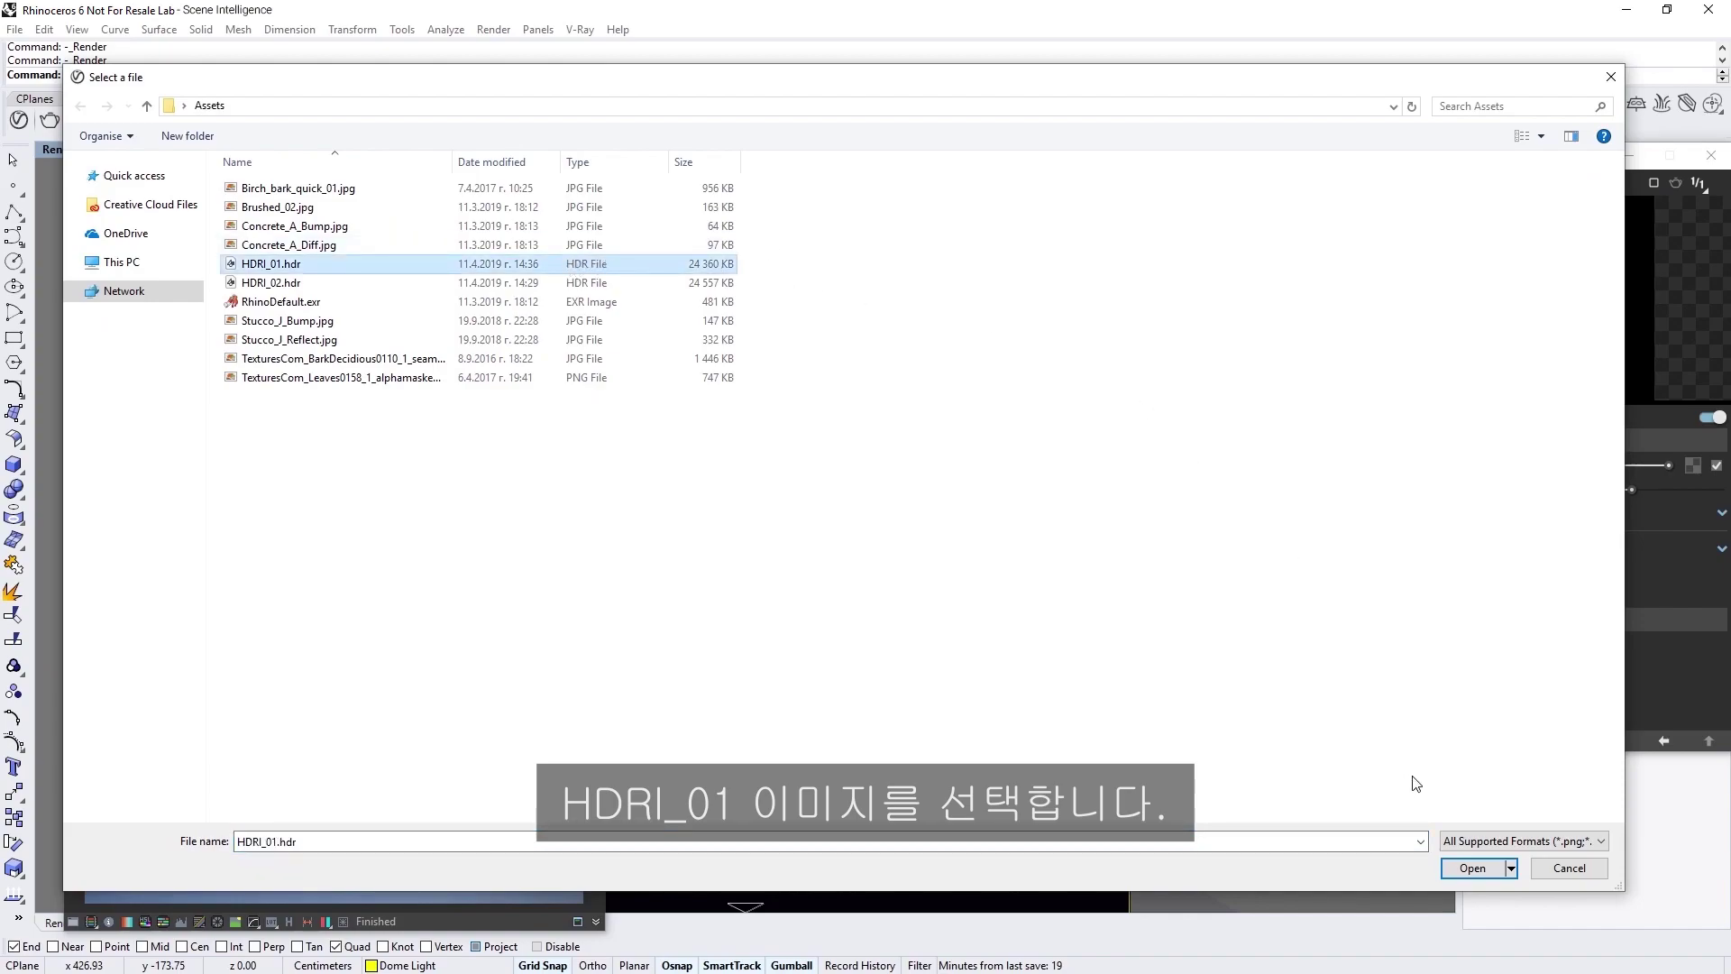
{"action": "left_click", "coordinate": [1455, 870]}
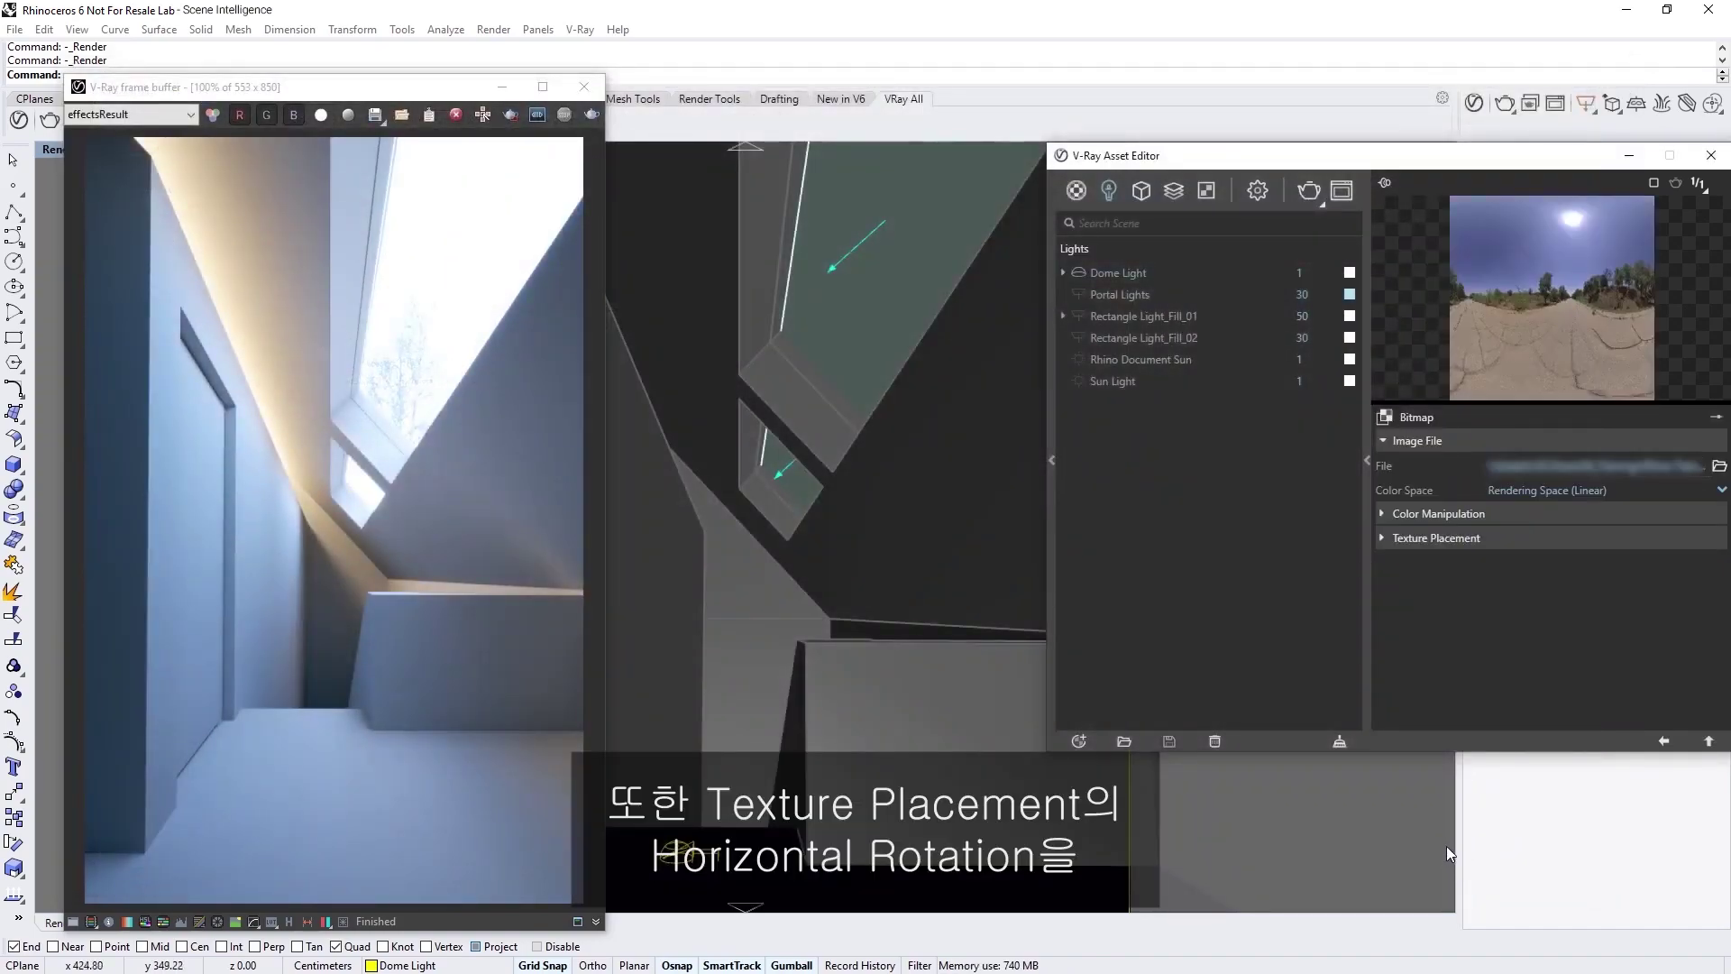
Step: Set the HDRI's Texture Placement Rotate H to 220 and render
{"action": "left_click", "coordinate": [1462, 539]}
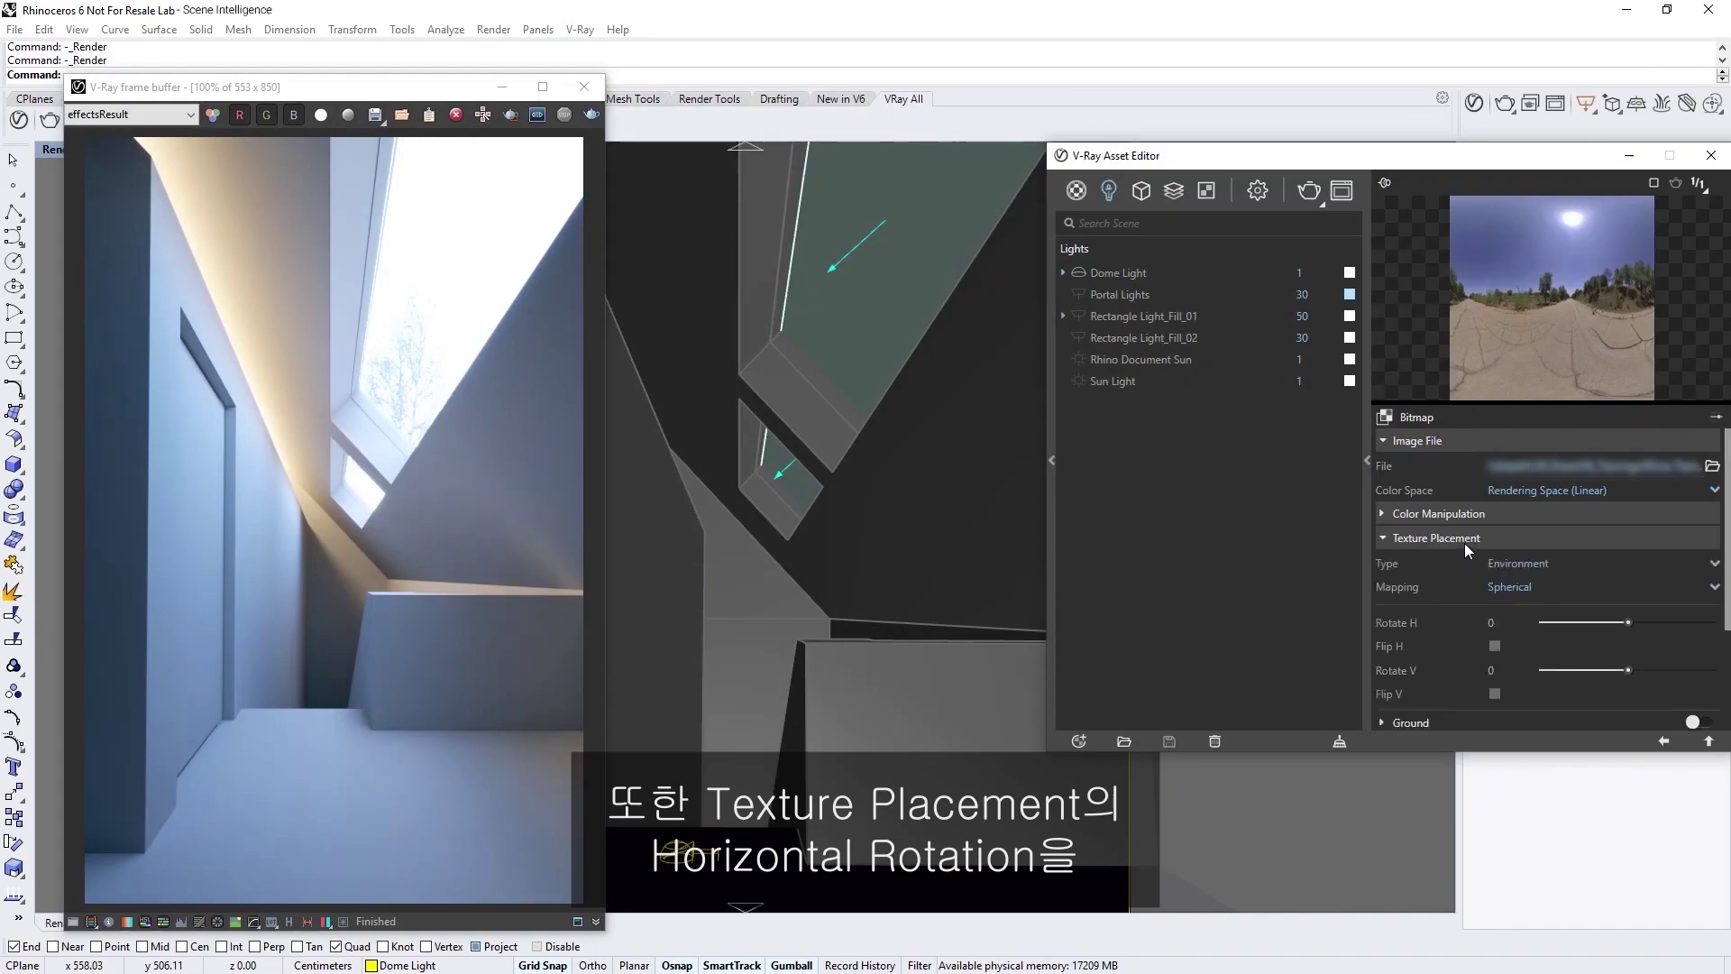
{"action": "left_click", "coordinate": [1493, 623]}
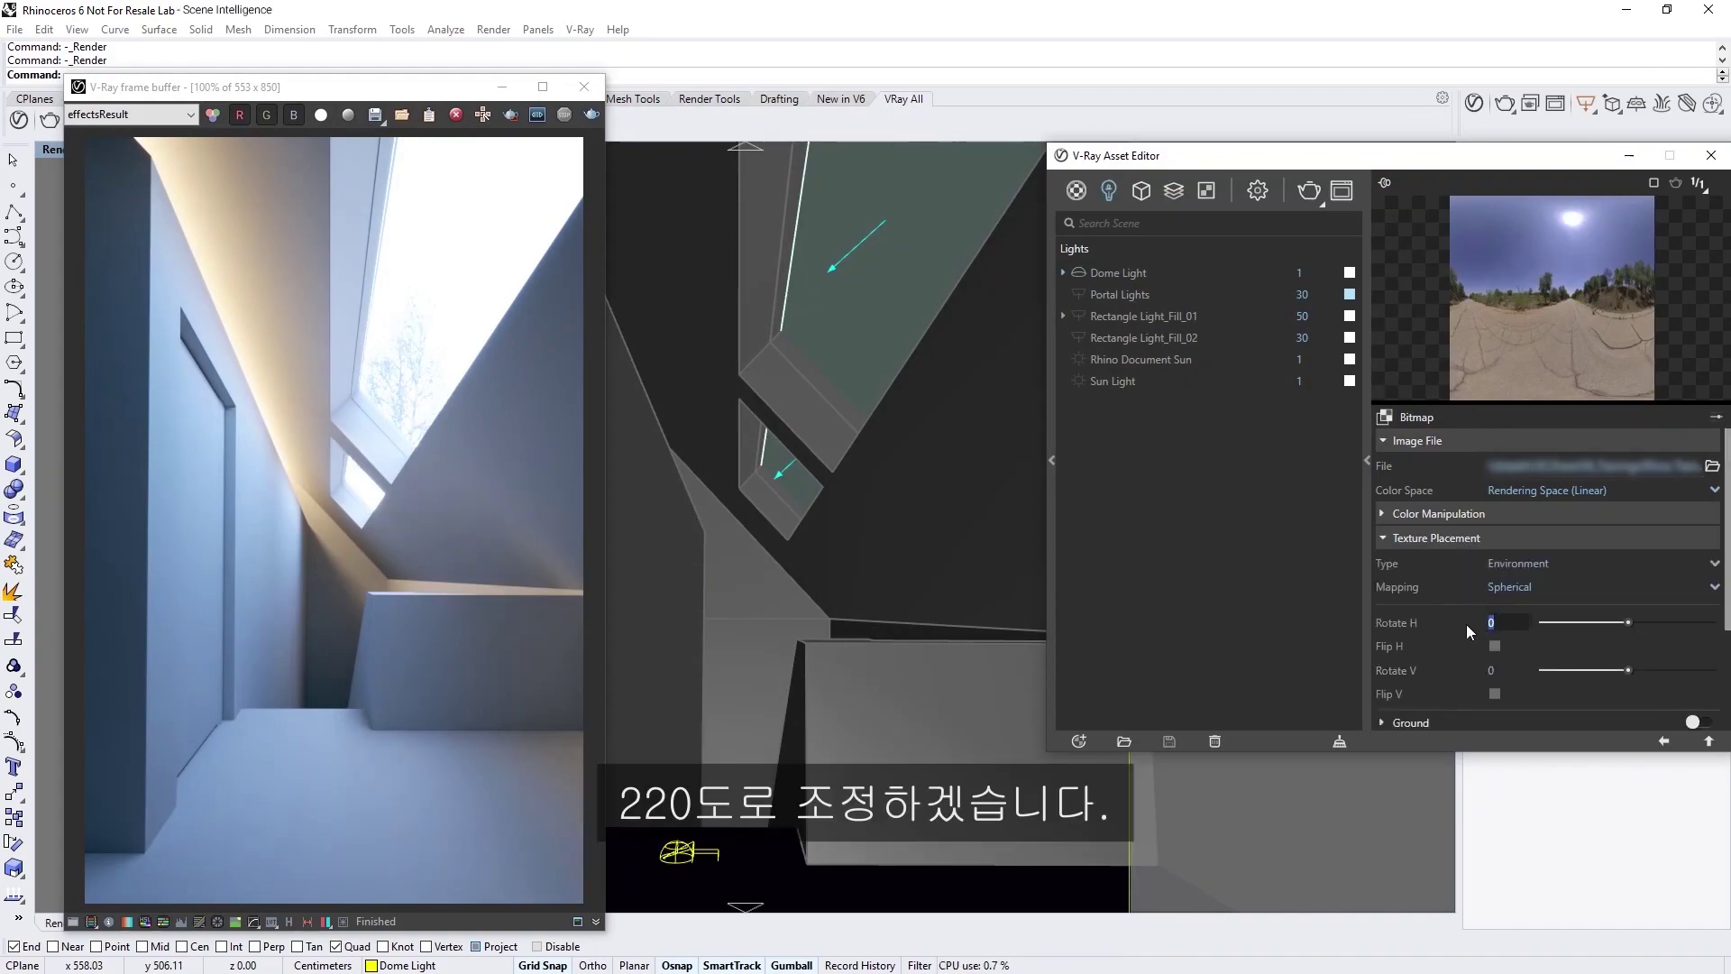
{"action": "type", "text": "220"}
{"action": "key", "text": "Return"}
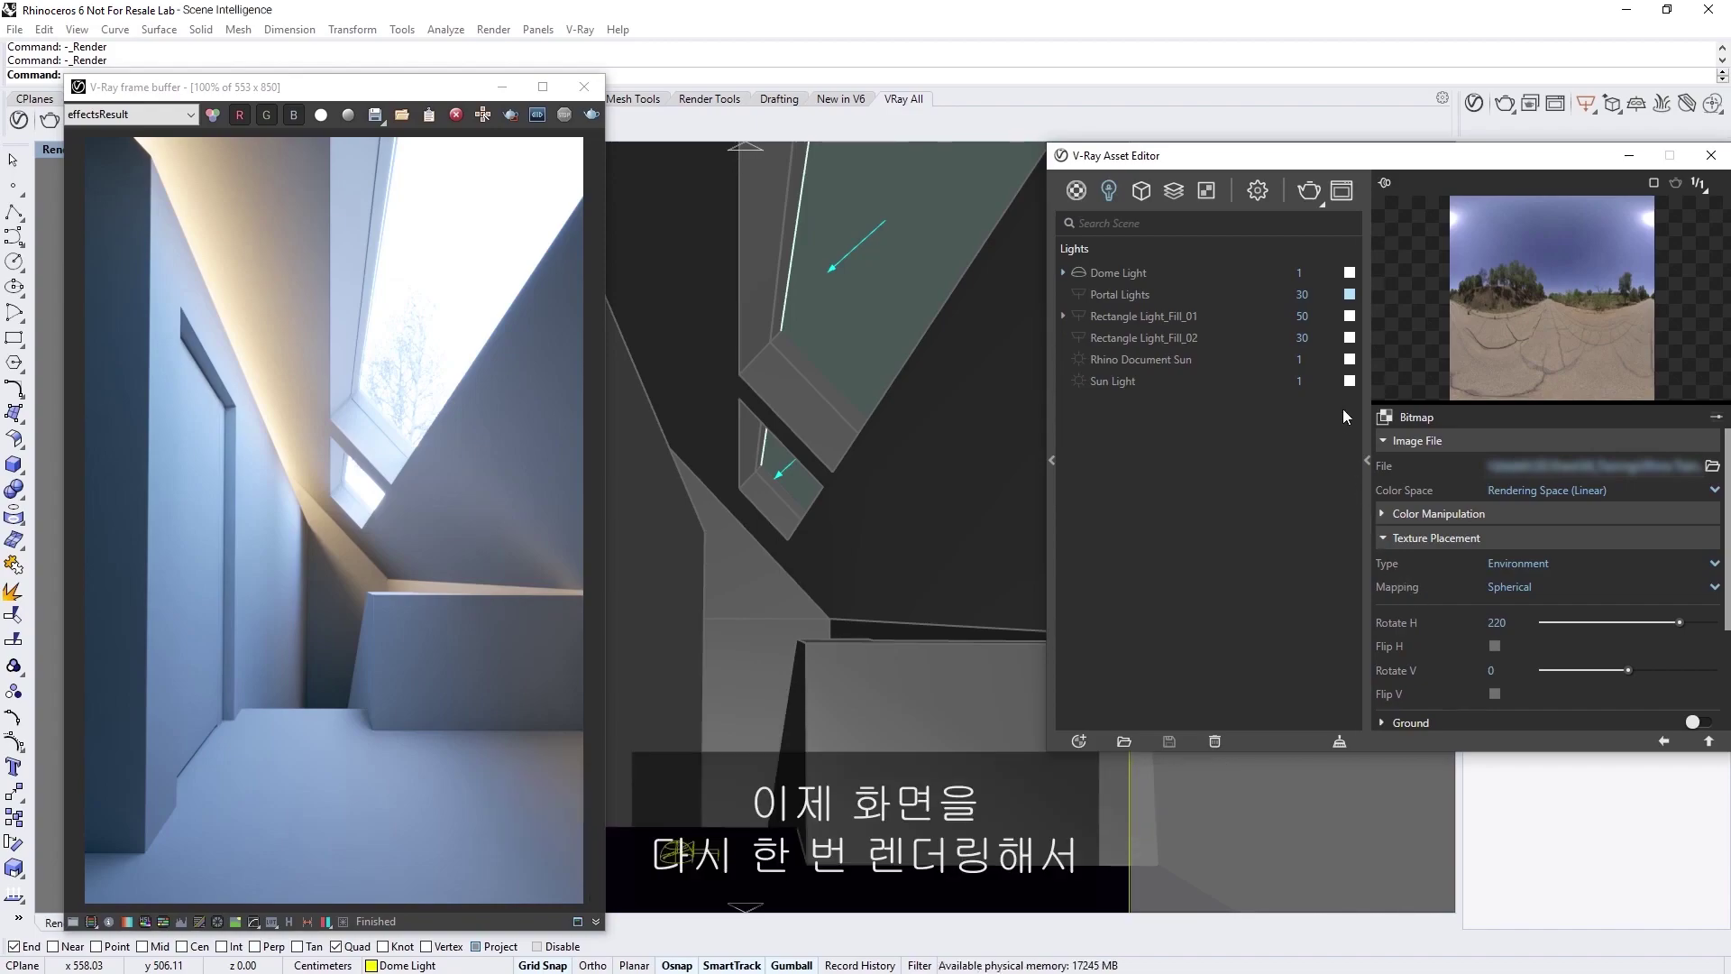
{"action": "left_click", "coordinate": [1309, 192]}
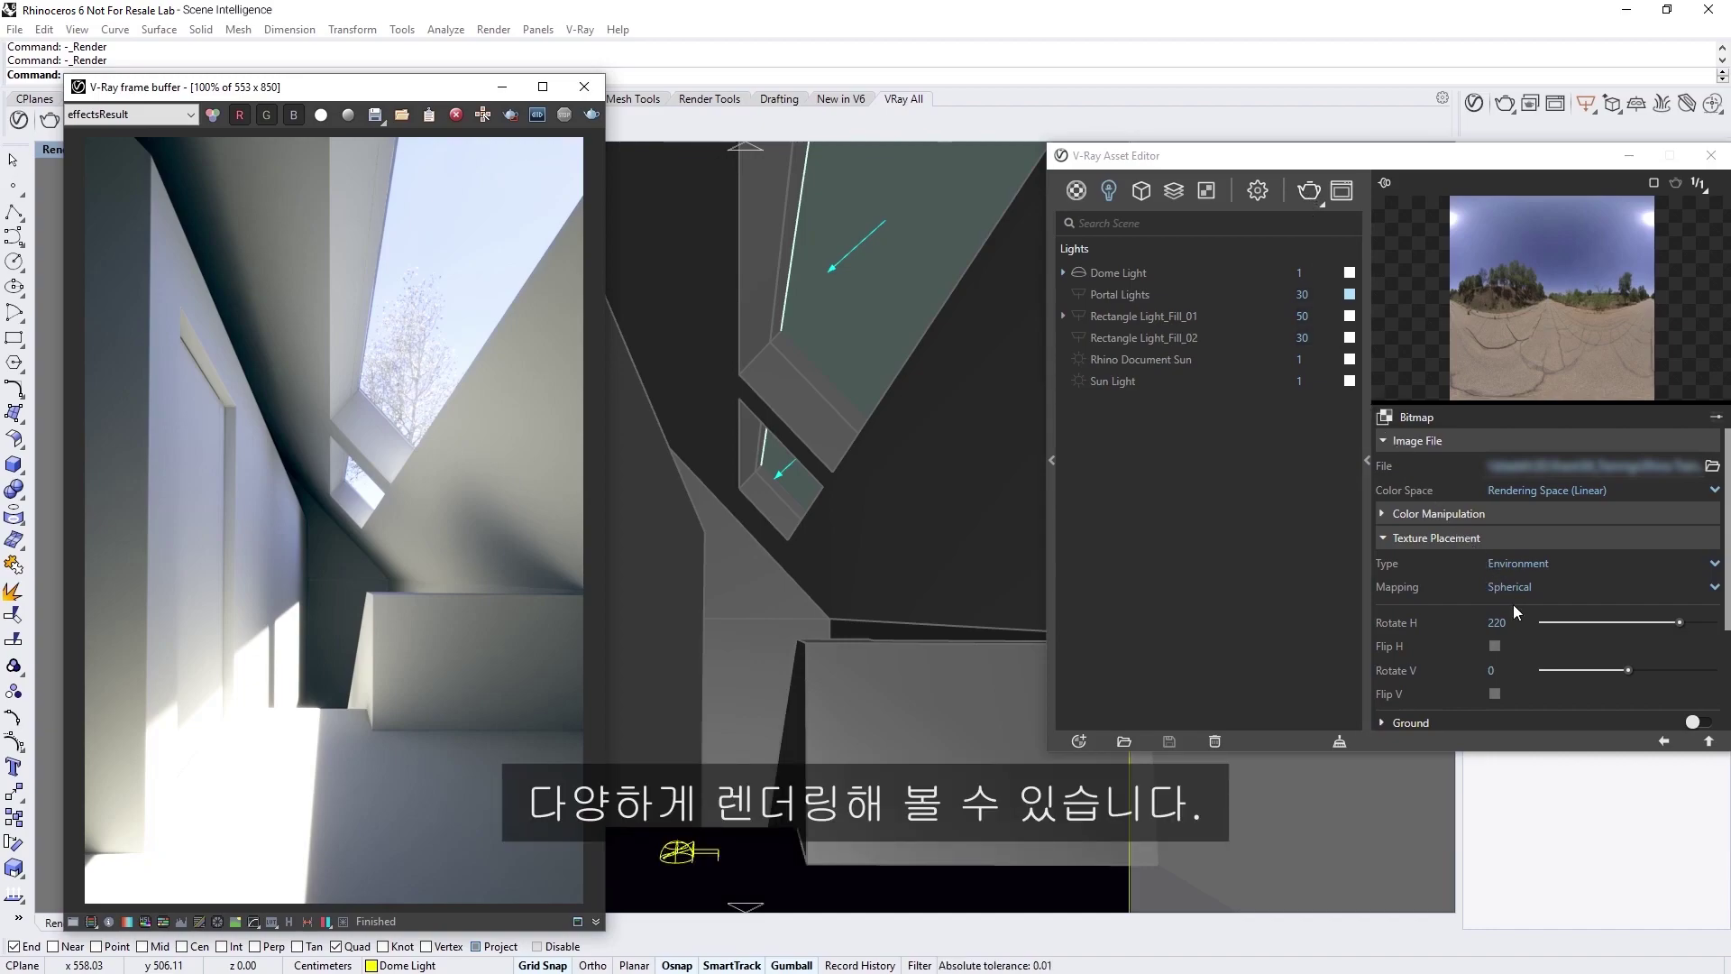
Step: Rotate the HDRI sky horizontally to 300 and return to the render settings
{"action": "double_click", "coordinate": [1490, 623]}
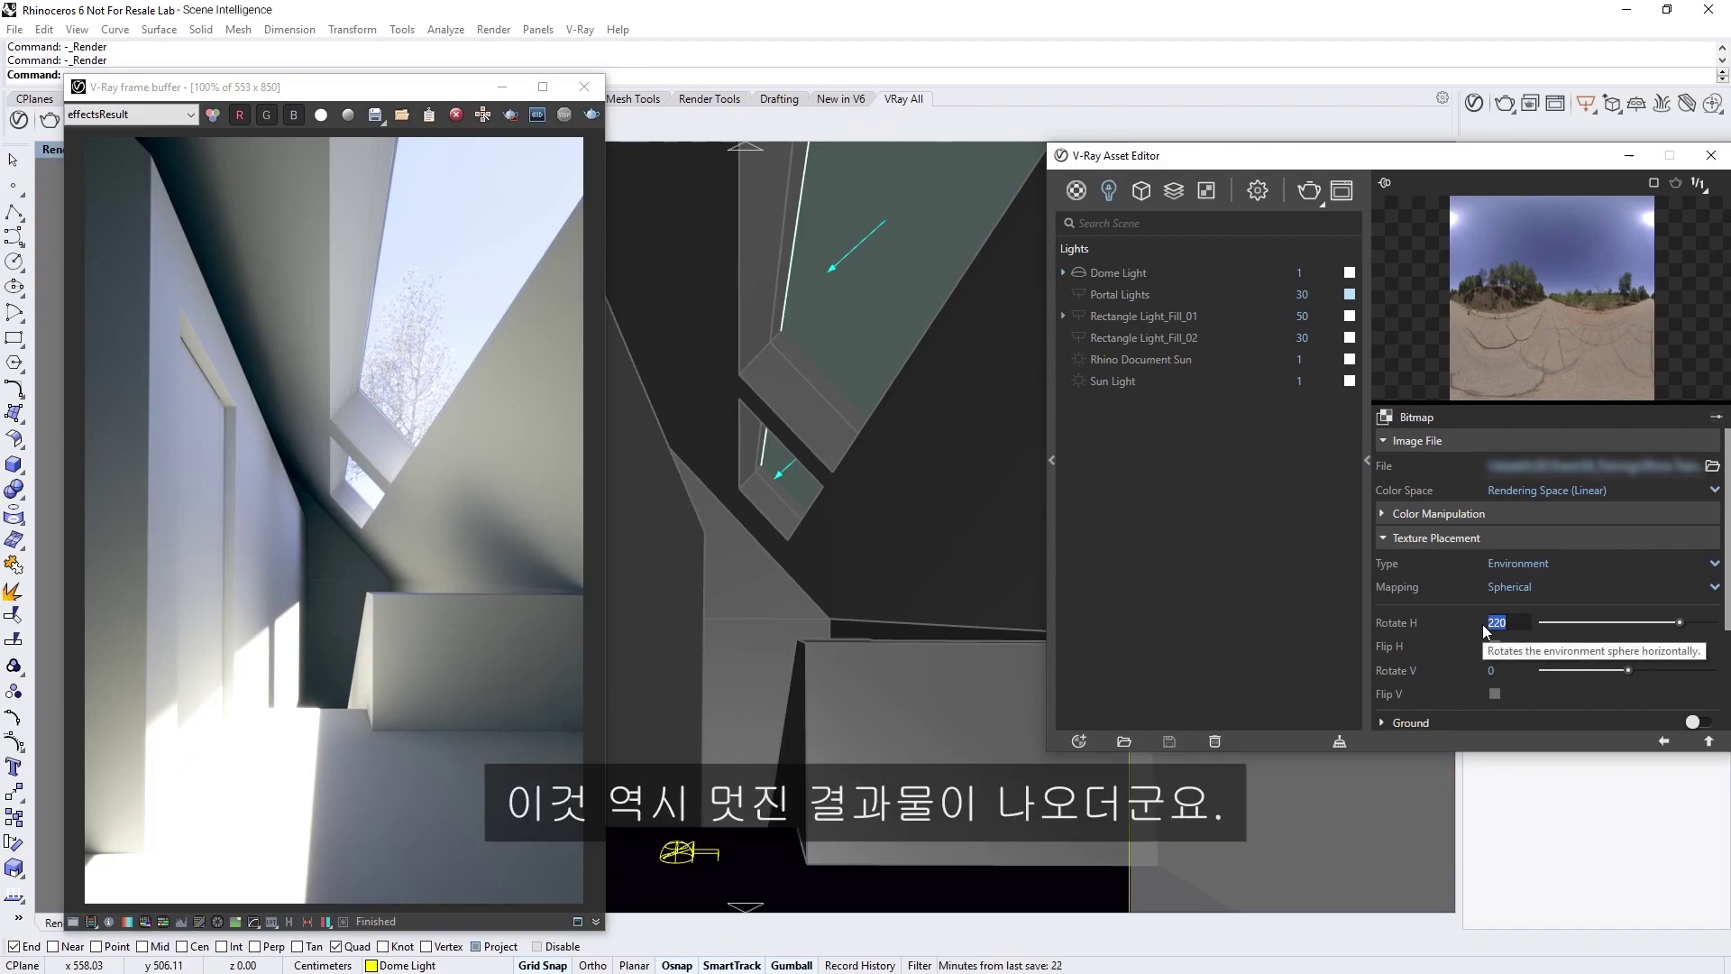
{"action": "type", "text": "300"}
{"action": "key", "text": "Return"}
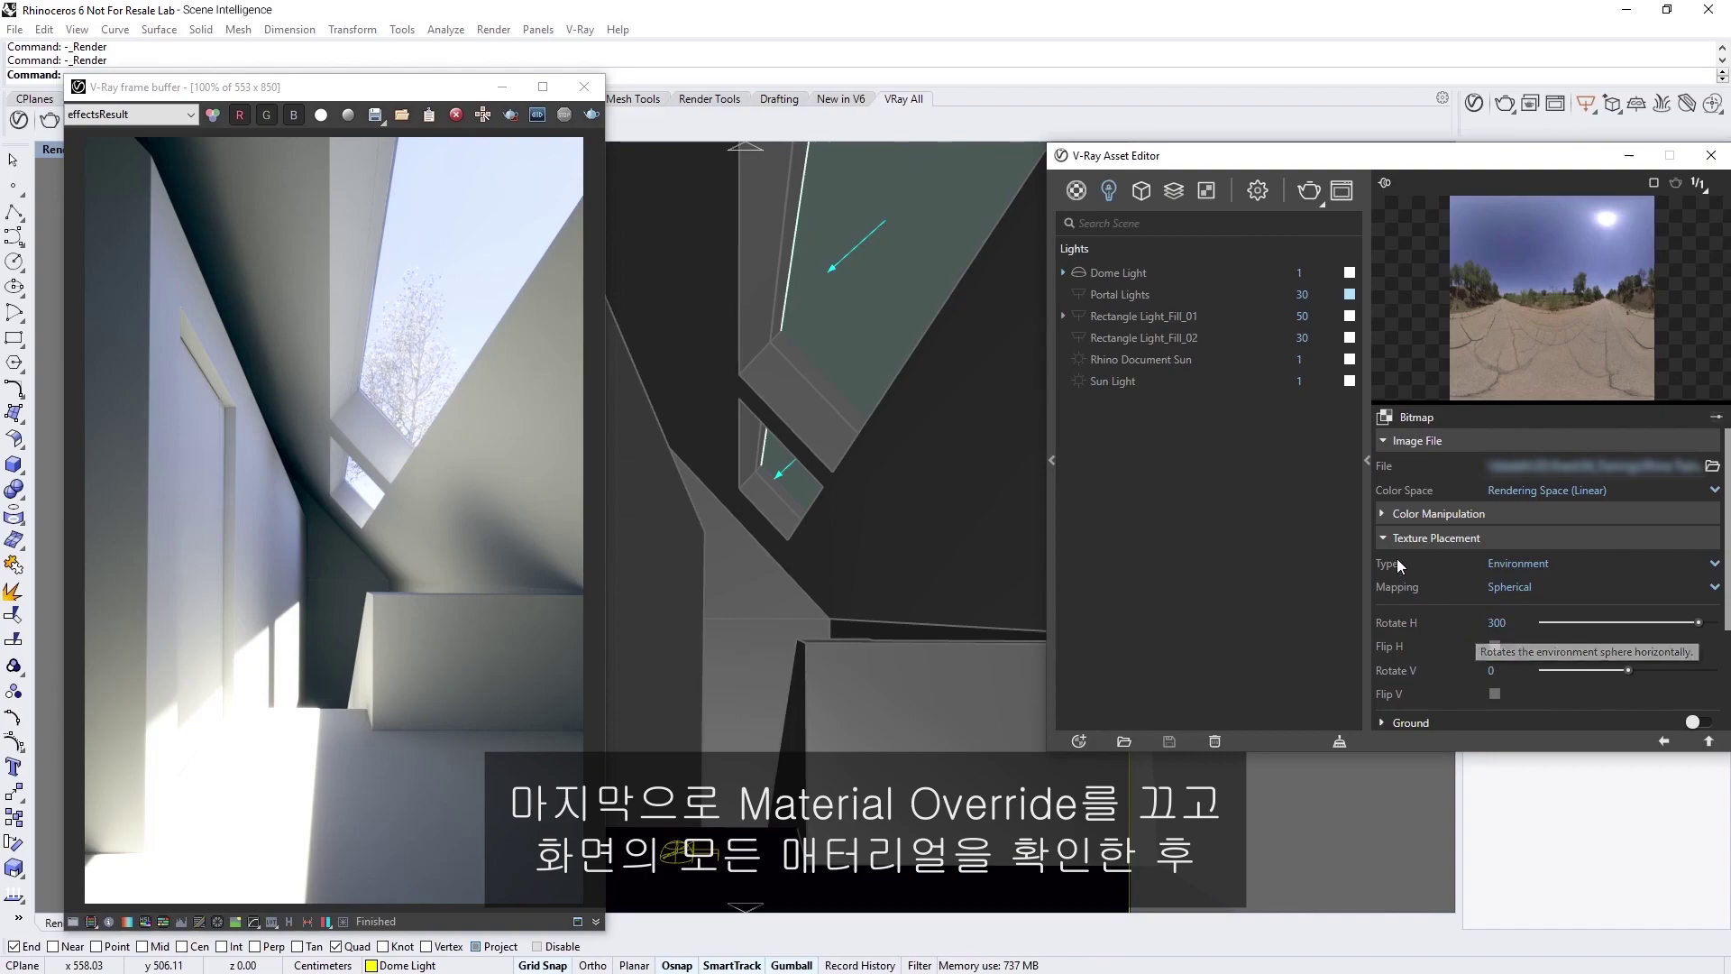
{"action": "left_click", "coordinate": [1257, 190]}
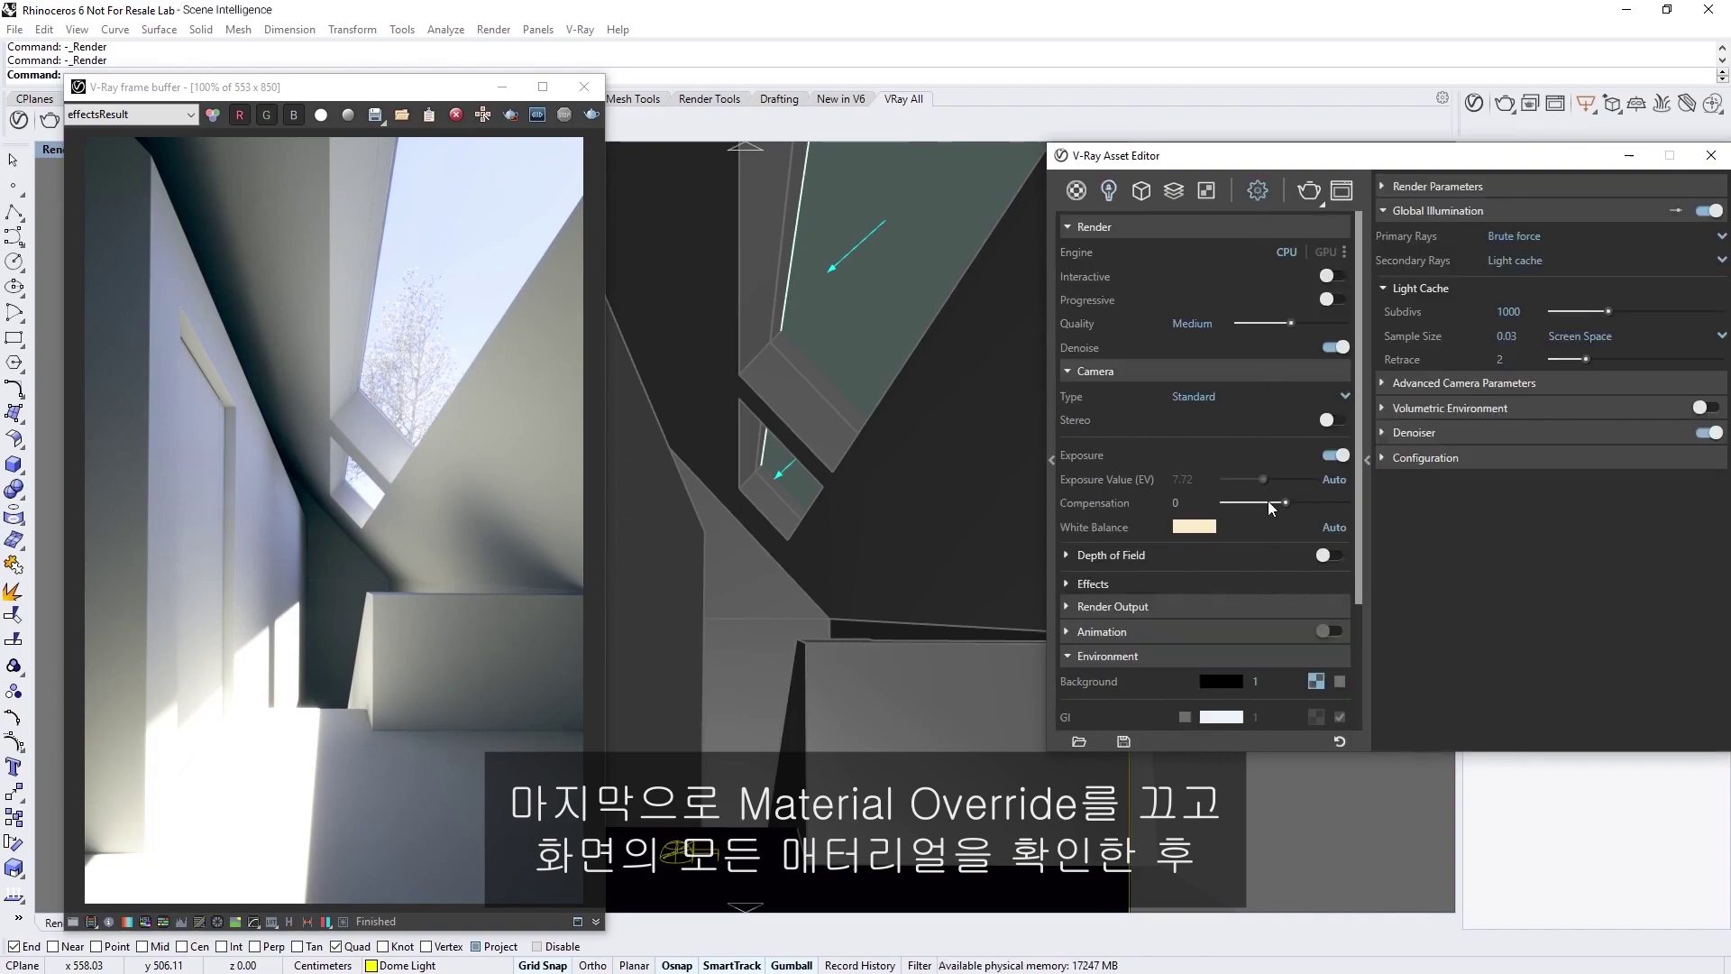
Step: Turn off Material Override and render the interior with its real materials
{"action": "scroll", "coordinate": [1267, 541], "scroll_direction": "down", "scroll_amount": 3}
{"action": "left_click", "coordinate": [1331, 643]}
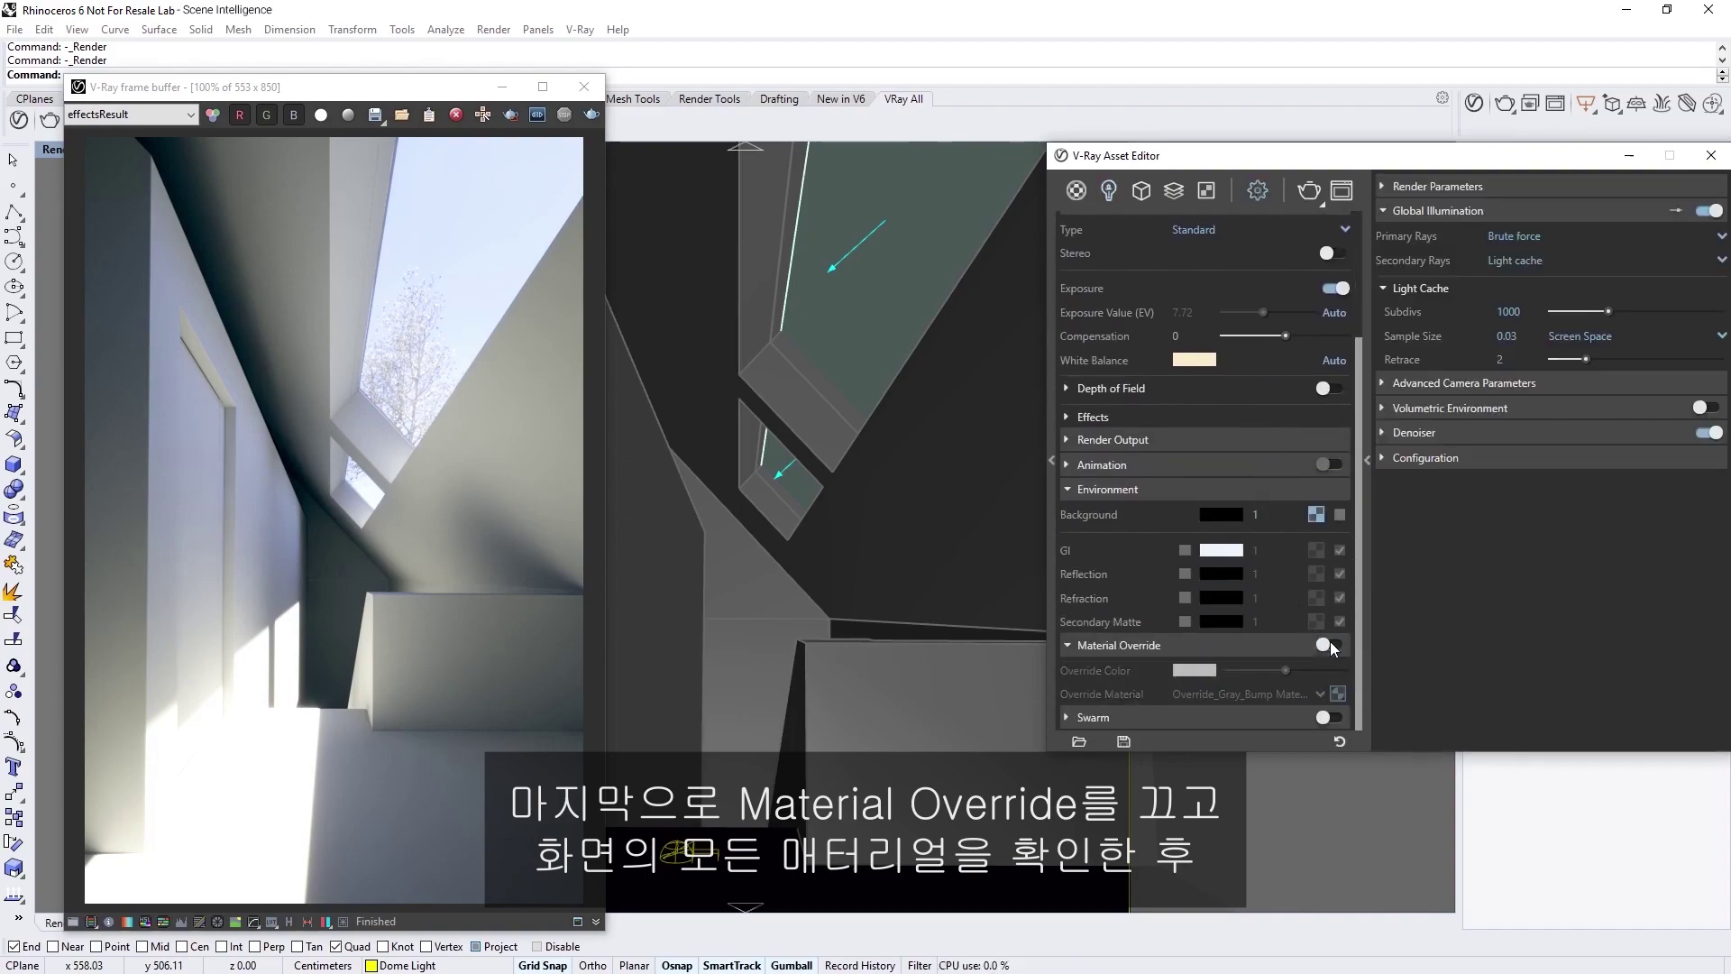
{"action": "left_click", "coordinate": [1310, 195]}
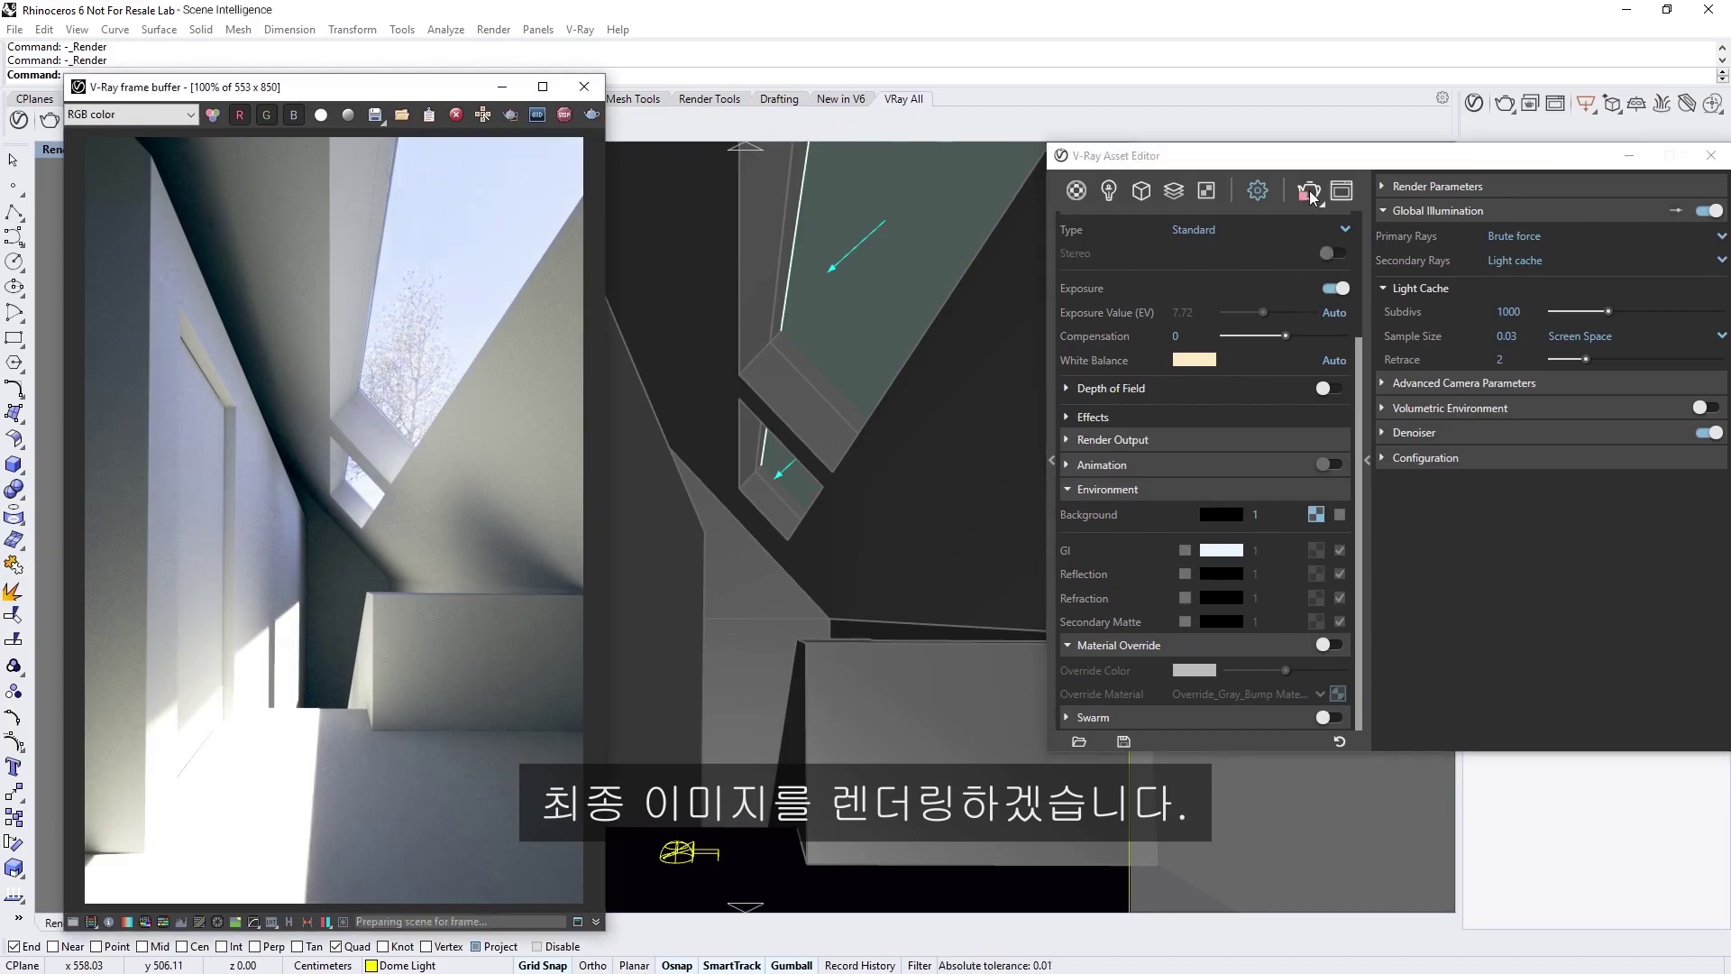